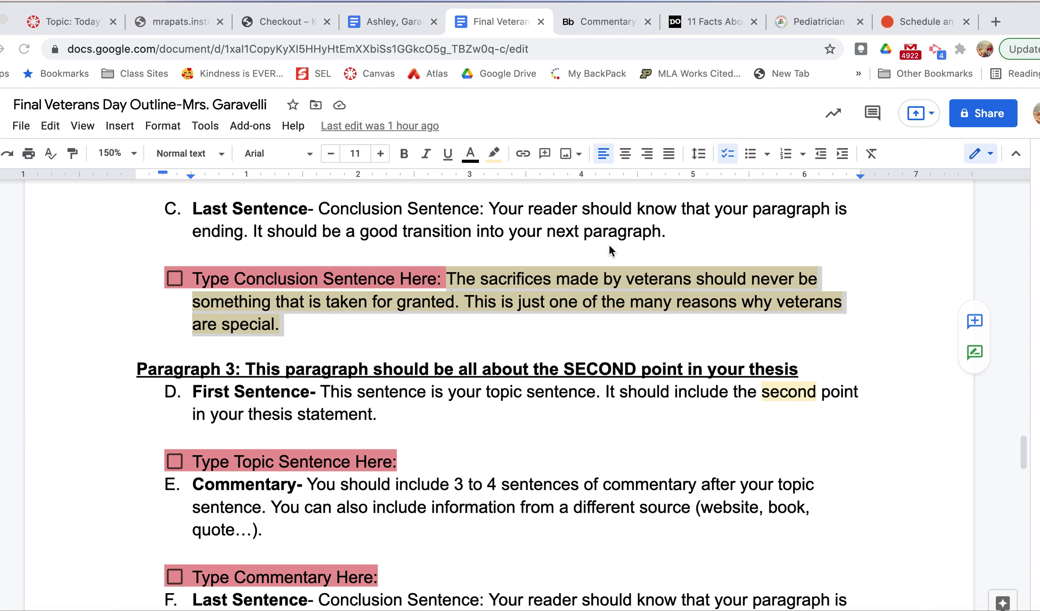
# - Review the outline's Paragraph 2 topic sentence and commentary, and check the matching body paragraph in the Veterans Day essay
pyautogui.scroll(3, 531, 491)
pyautogui.scroll(15, 530, 492)
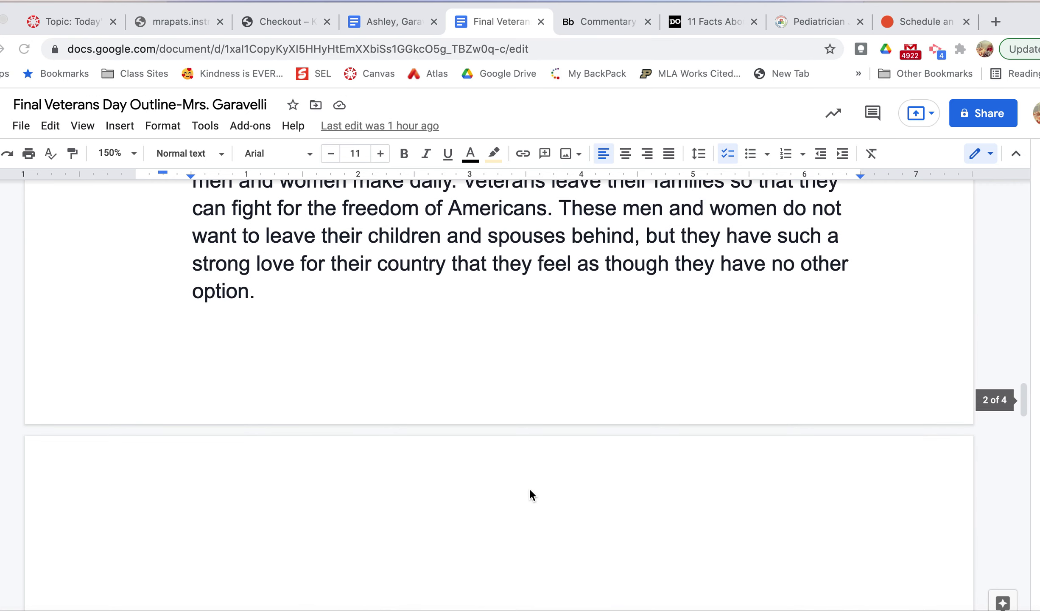
pyautogui.scroll(3, 530, 490)
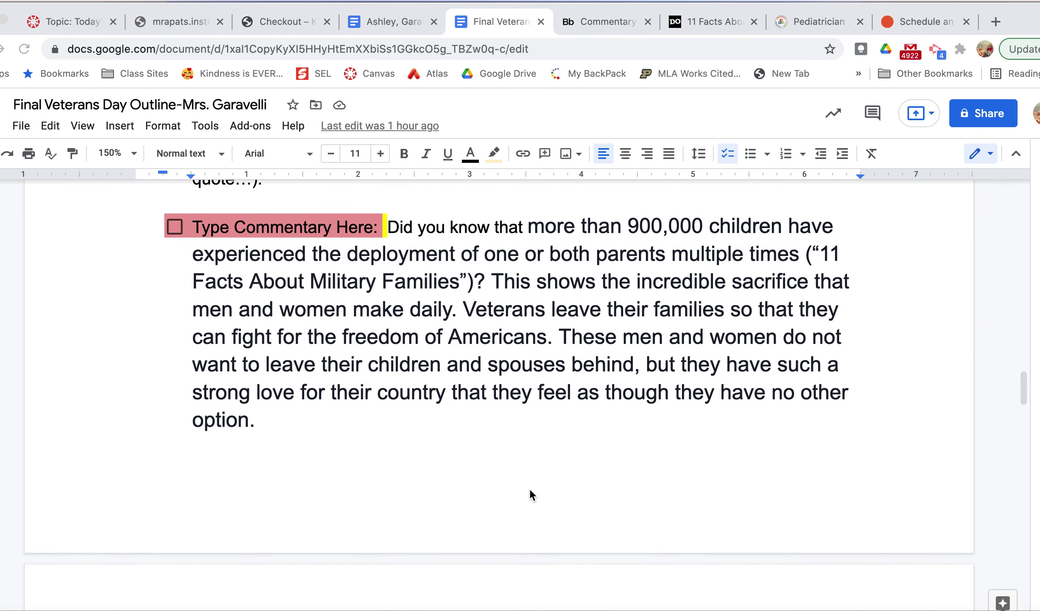
pyautogui.scroll(5, 619, 272)
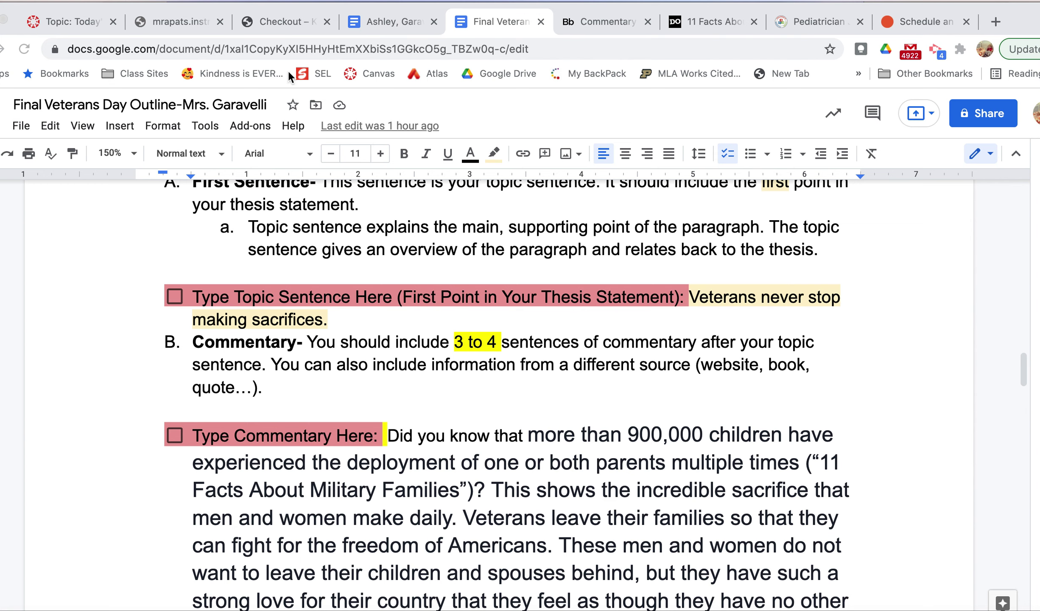
pyautogui.click(373, 19)
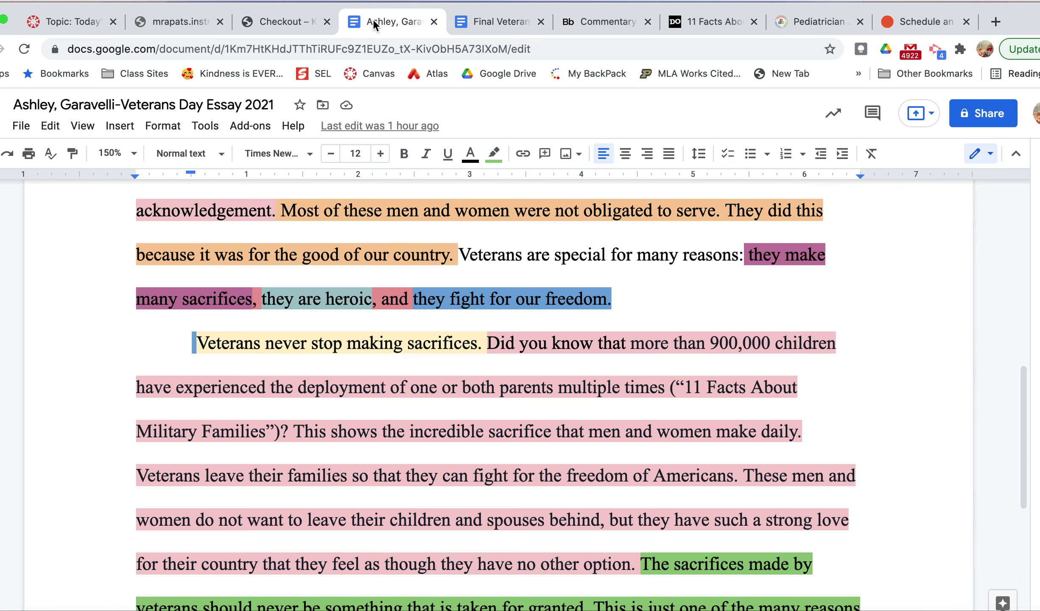
pyautogui.click(471, 23)
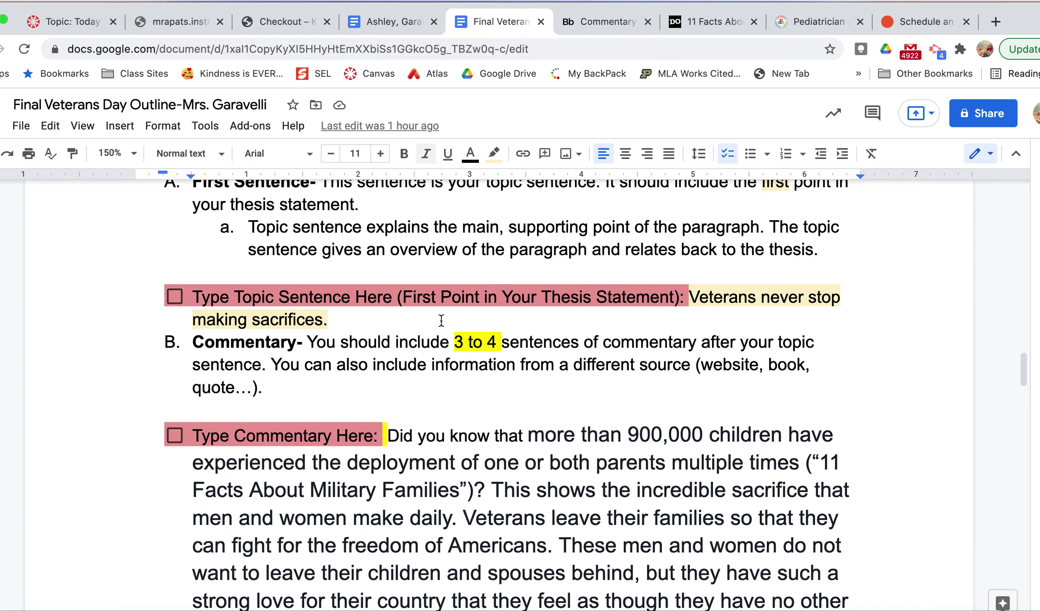
# - Compare the outline's hook, commentary, background information and thesis entries with the essay's introductory paragraph
pyautogui.scroll(10, 441, 320)
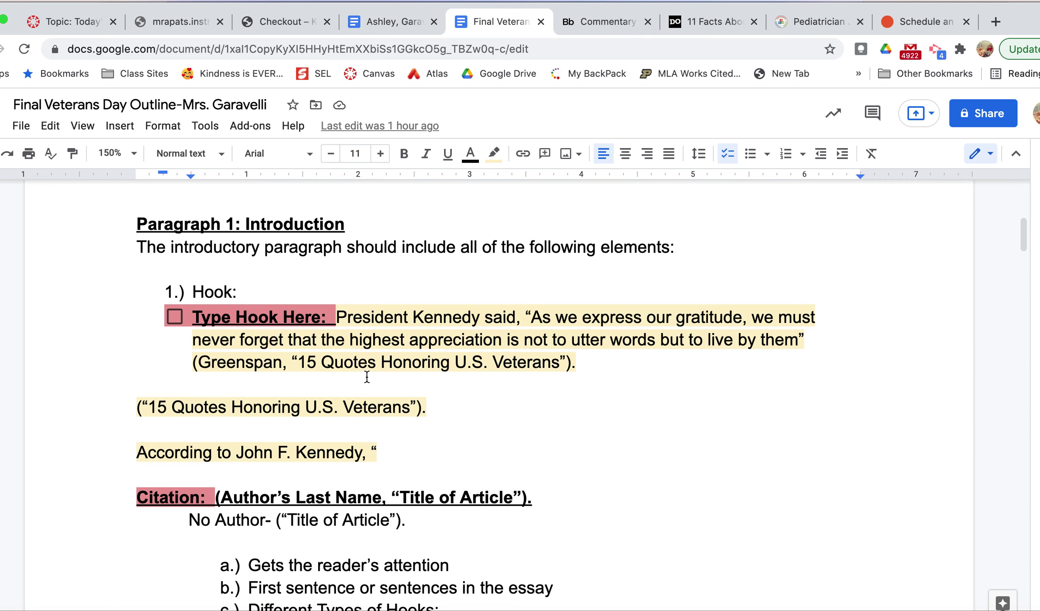
pyautogui.click(401, 25)
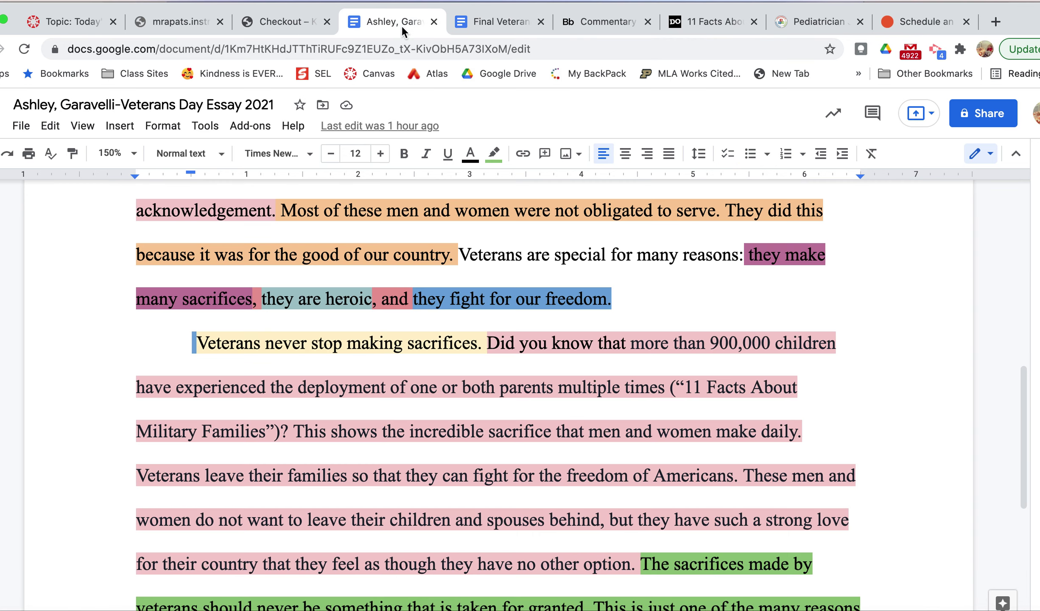
pyautogui.scroll(8, 387, 254)
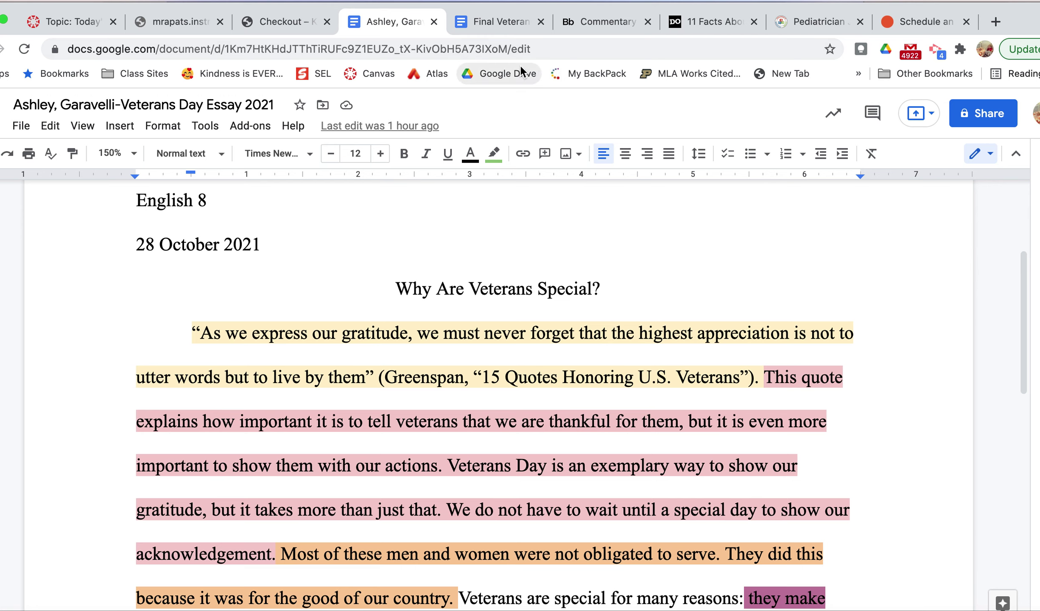
pyautogui.click(484, 20)
pyautogui.scroll(-12, 368, 422)
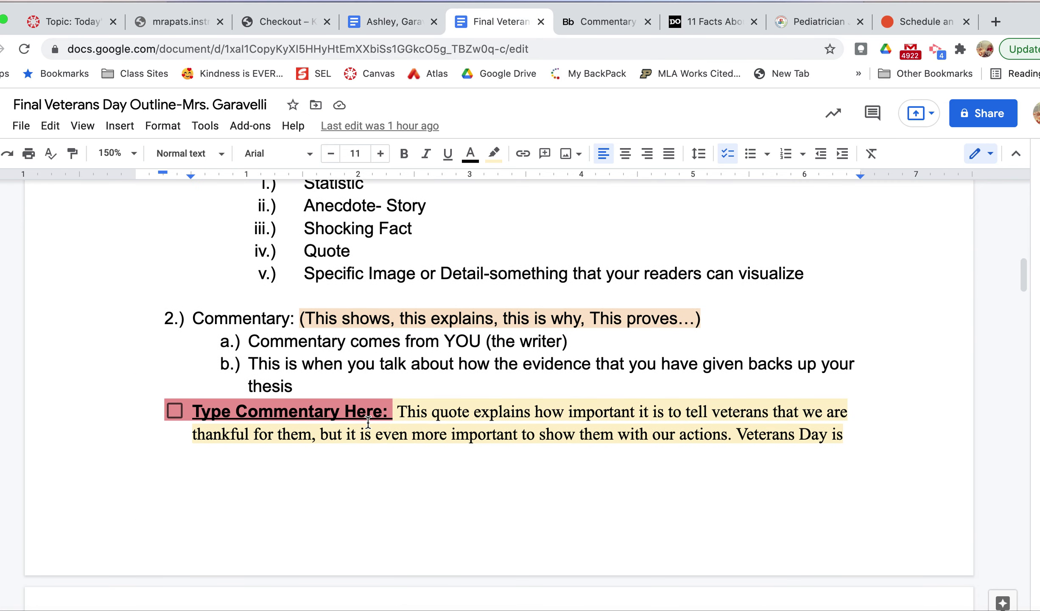
pyautogui.click(383, 26)
pyautogui.scroll(-2, 424, 369)
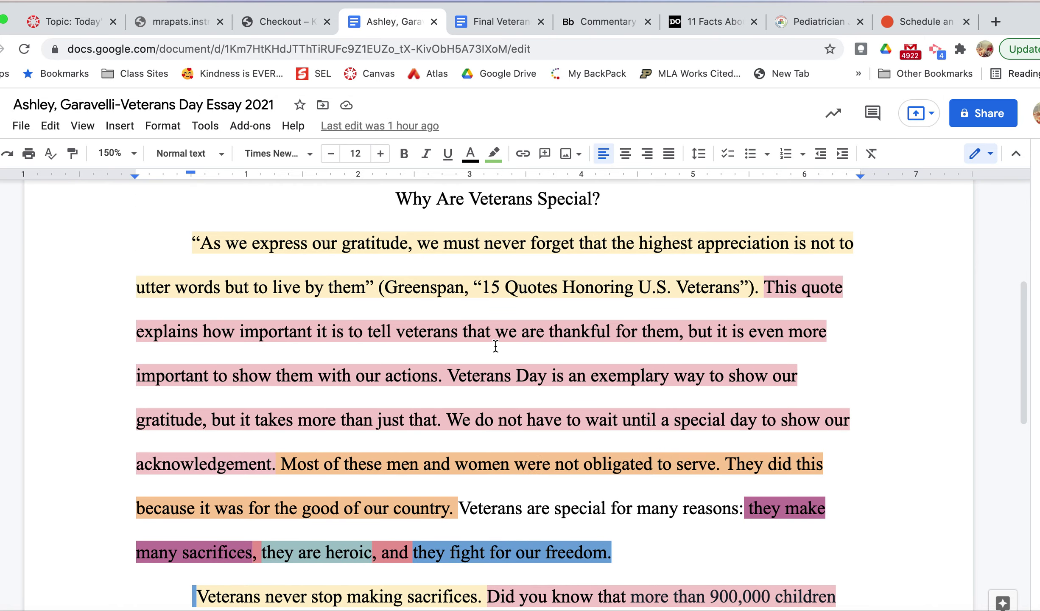
pyautogui.click(464, 24)
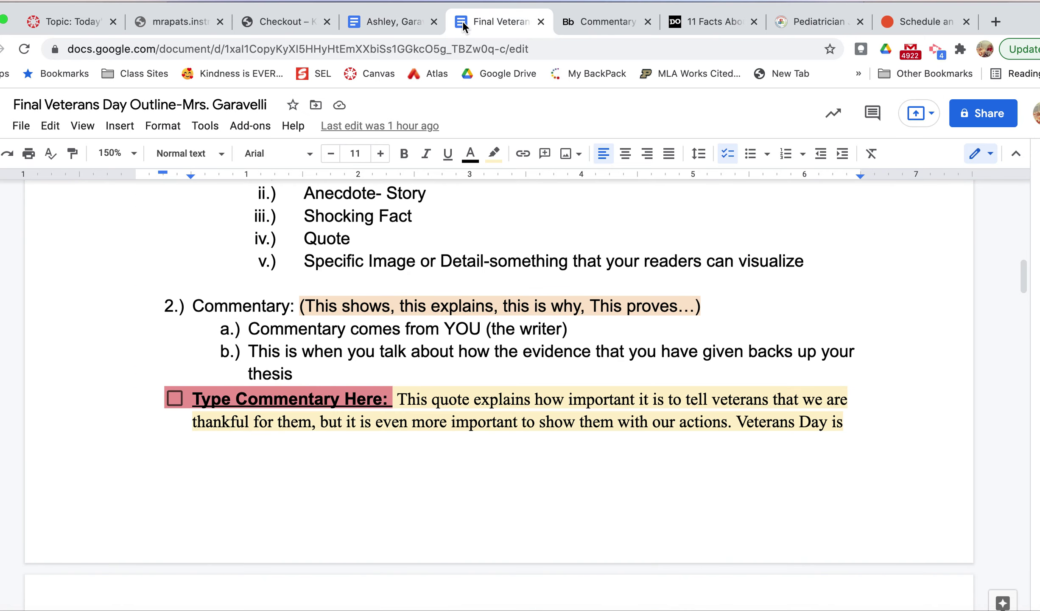
pyautogui.scroll(-5, 365, 359)
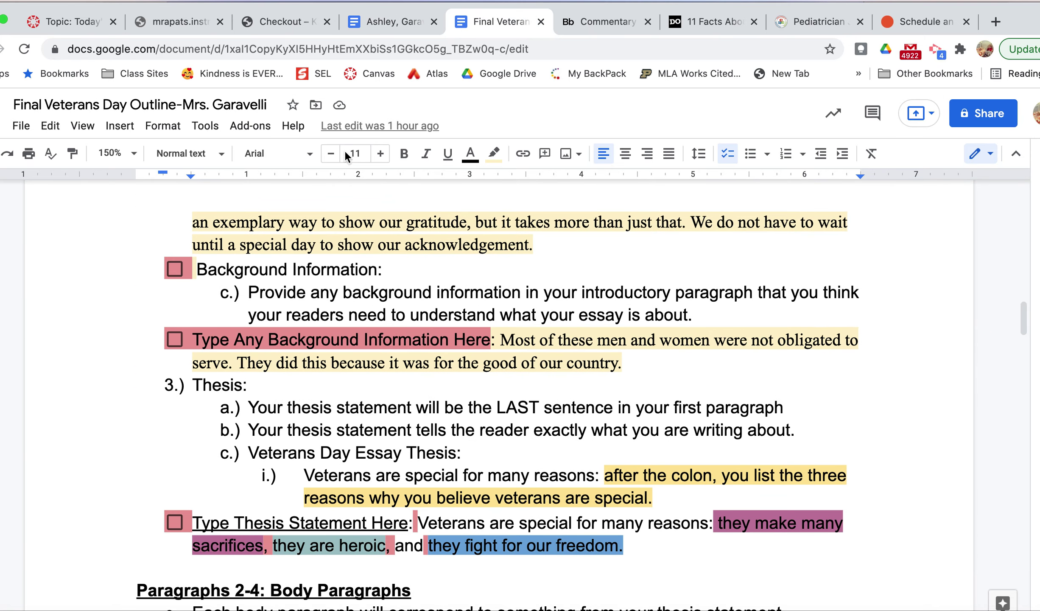
pyautogui.click(368, 24)
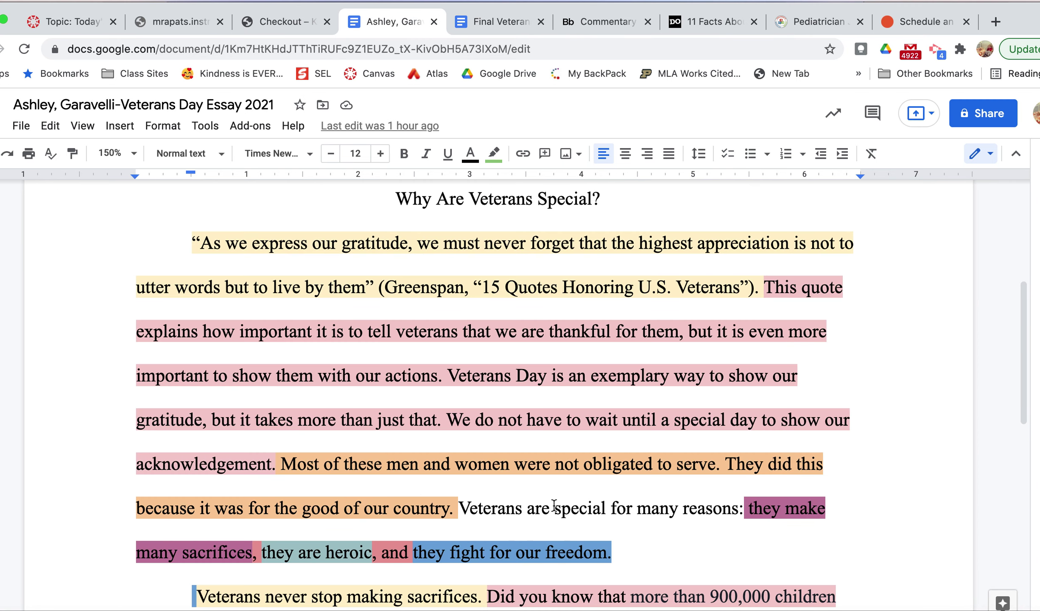
# - Read the essay's color-highlighted introductory paragraph from the opening quote through the thesis statement
pyautogui.scroll(1, 554, 504)
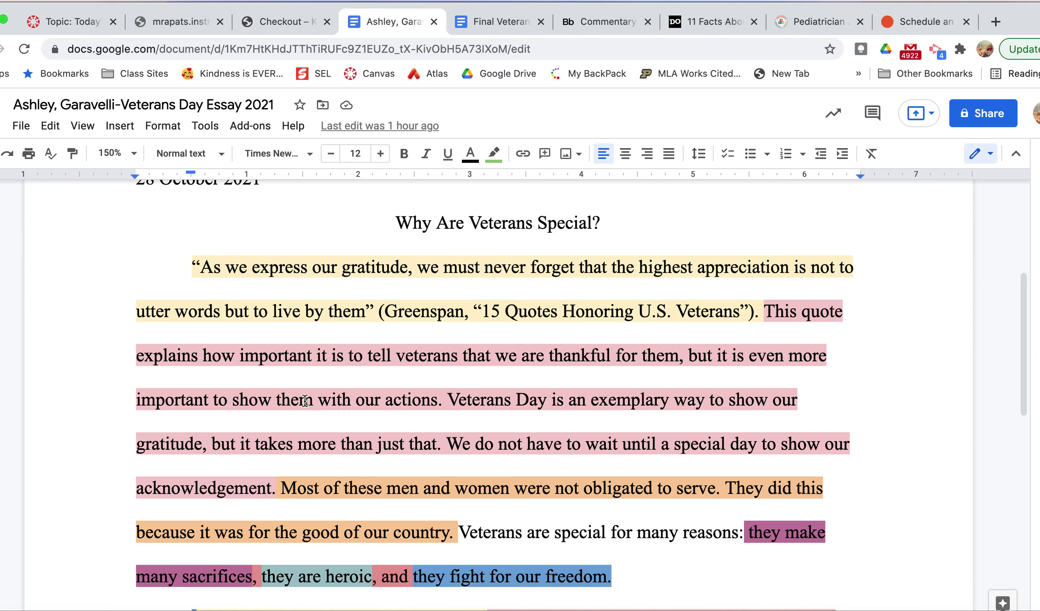
pyautogui.scroll(-3, 520, 513)
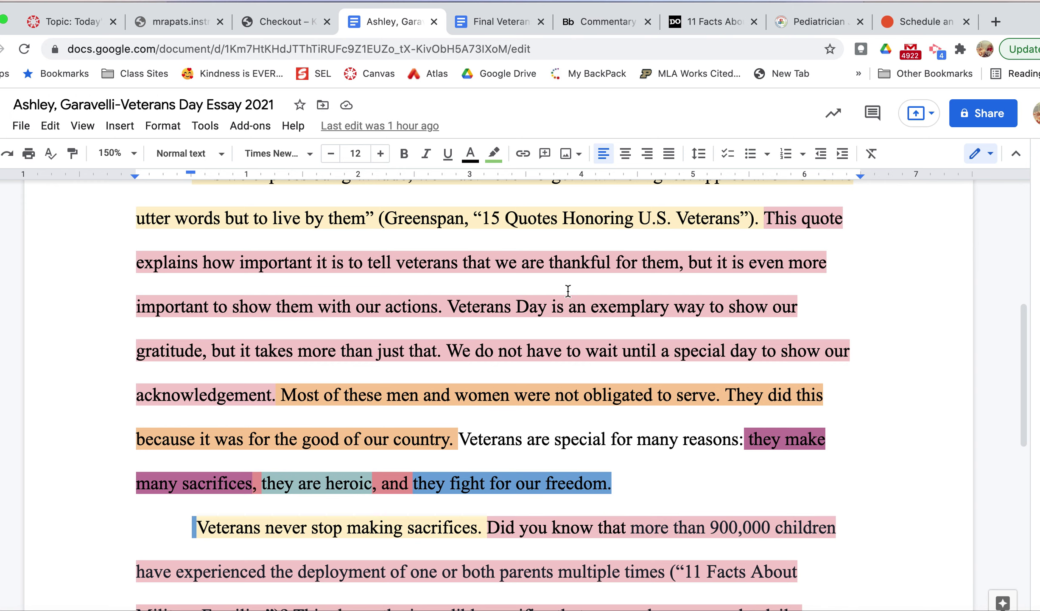
pyautogui.scroll(1, 568, 290)
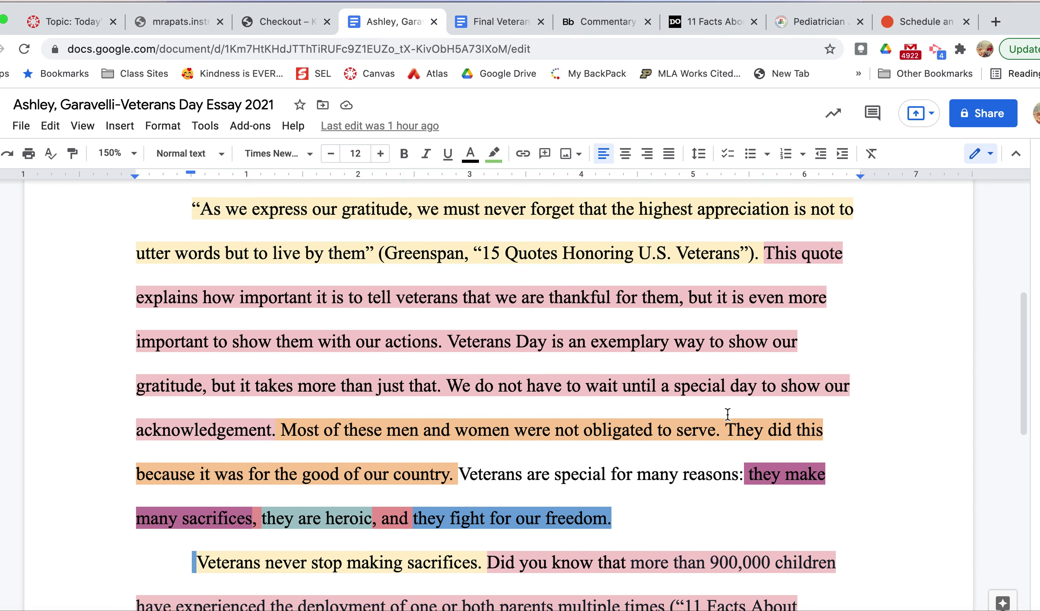
pyautogui.click(626, 518)
# - Examine the thesis statement in the outline, including the phrase "Veterans are special for many reasons:" and its first point
pyautogui.click(475, 21)
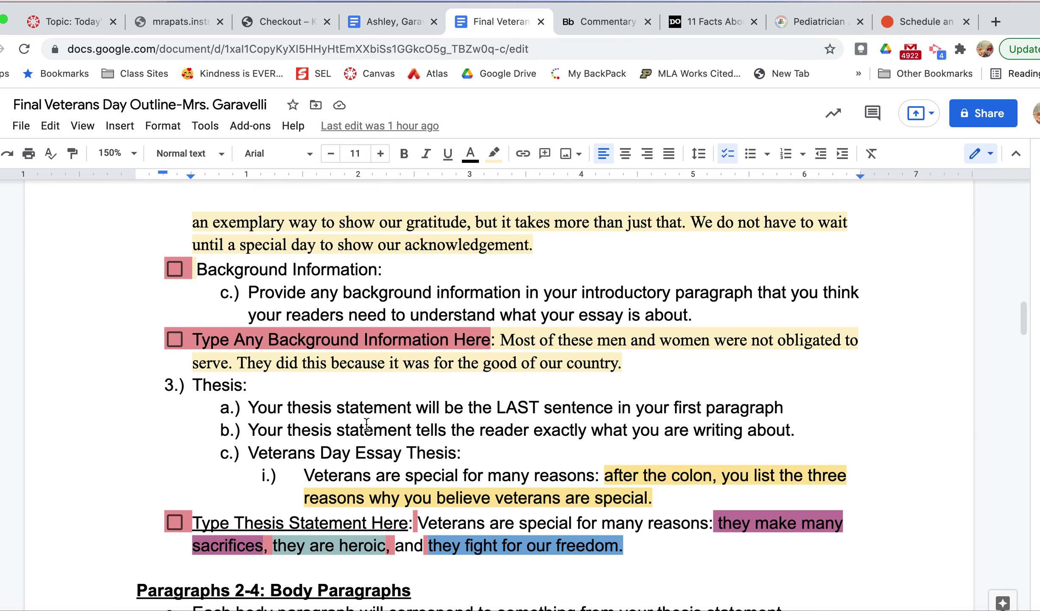
pyautogui.scroll(-5, 463, 420)
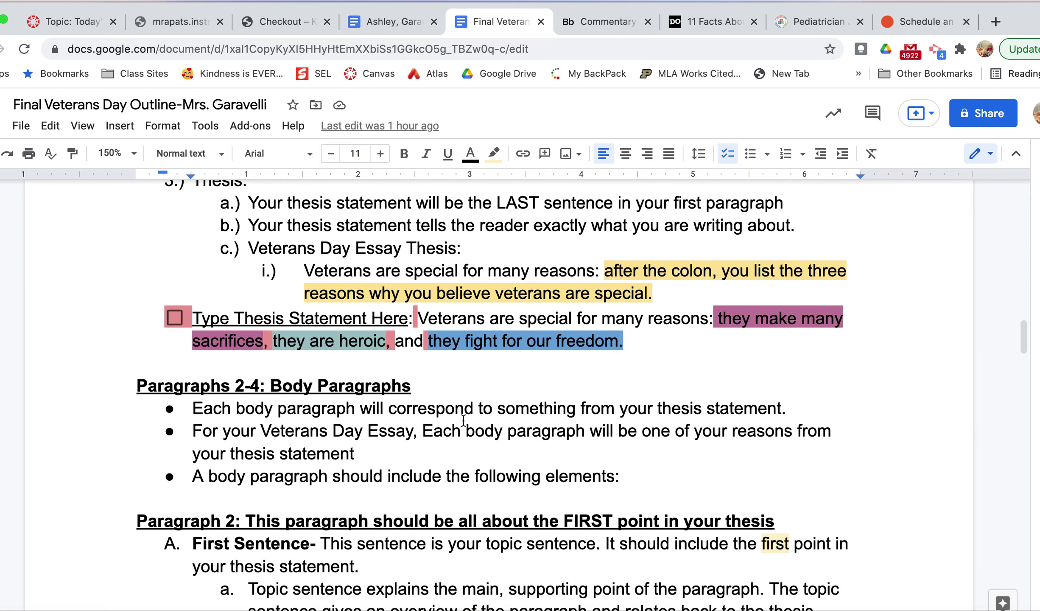
pyautogui.doubleClick(536, 318)
pyautogui.click(637, 317)
pyautogui.moveTo(715, 318); pyautogui.dragTo(420, 319)
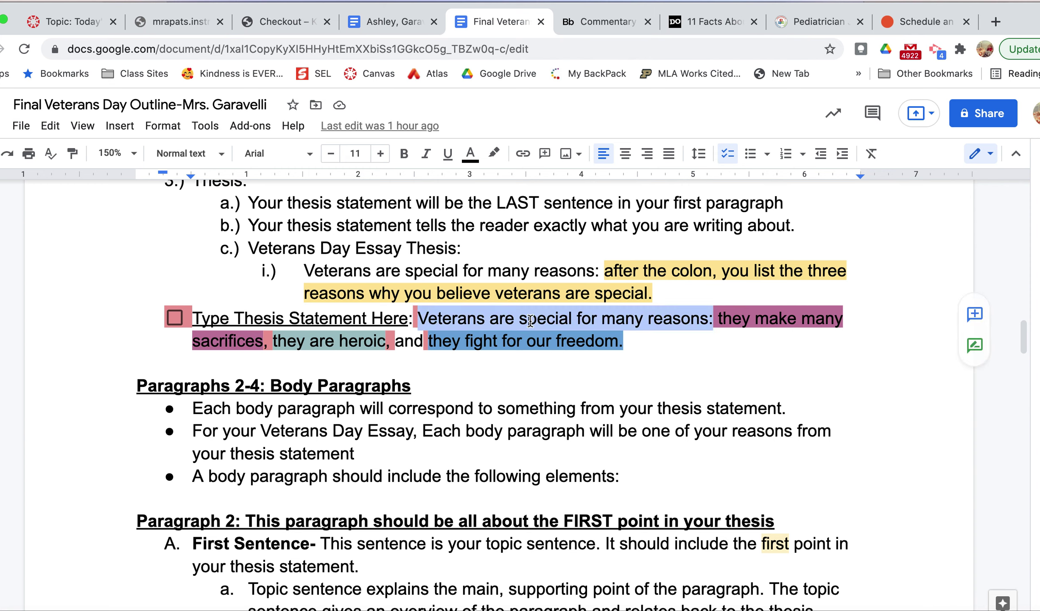
pyautogui.click(647, 318)
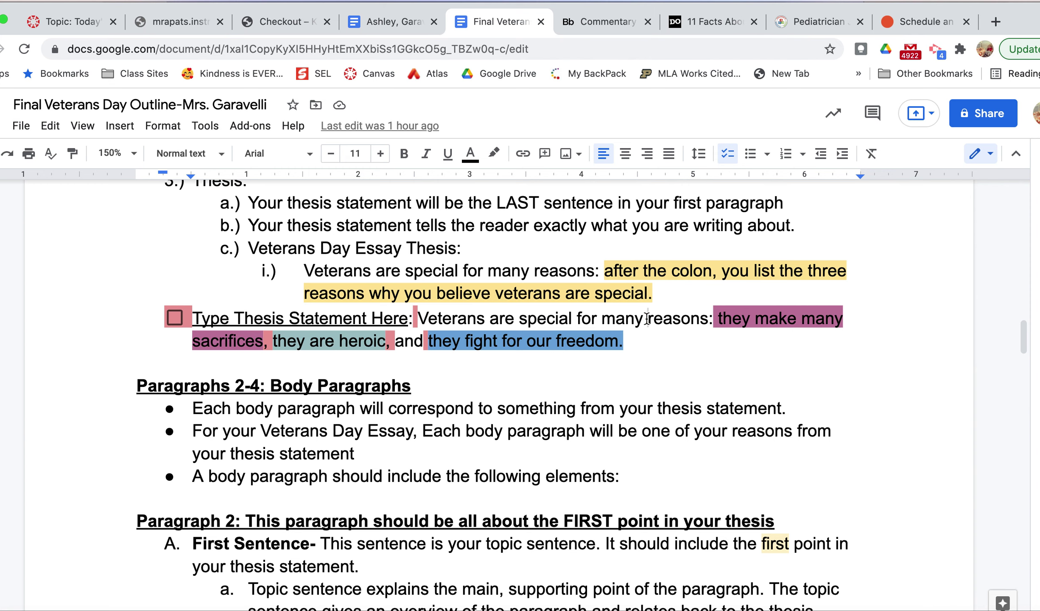
pyautogui.click(795, 317)
# - Compare the outline's Paragraph 2 topic sentence with the first point of the thesis statement
pyautogui.scroll(-5, 280, 408)
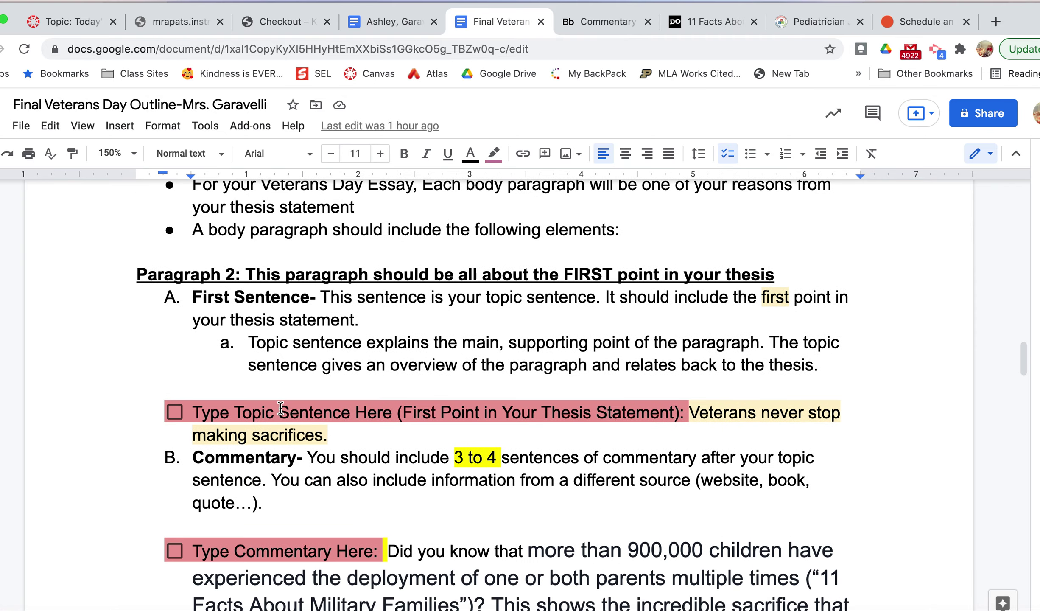
pyautogui.scroll(-3, 258, 372)
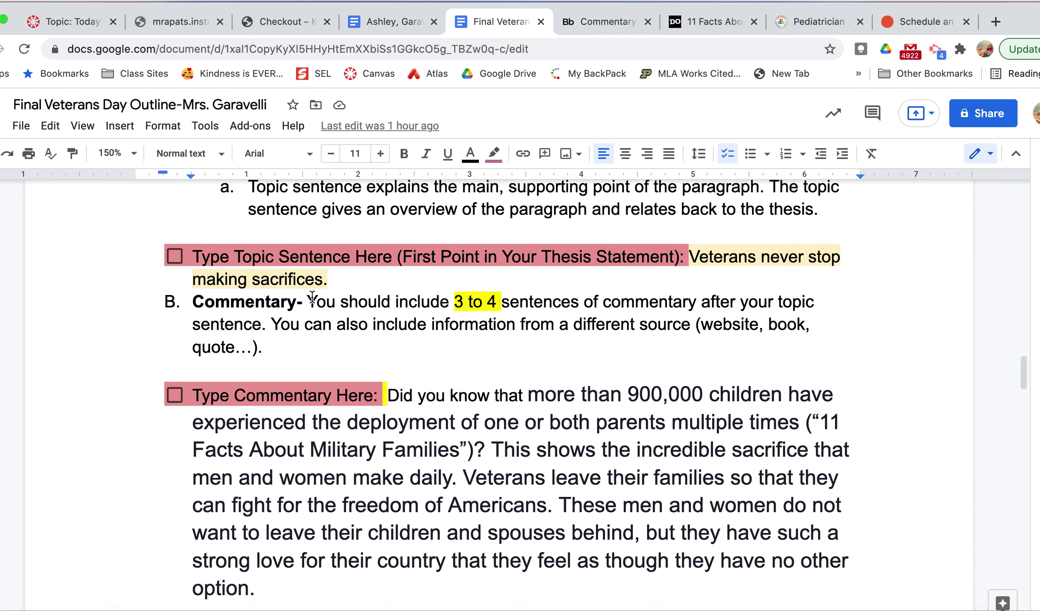
pyautogui.click(352, 285)
pyautogui.scroll(9, 352, 286)
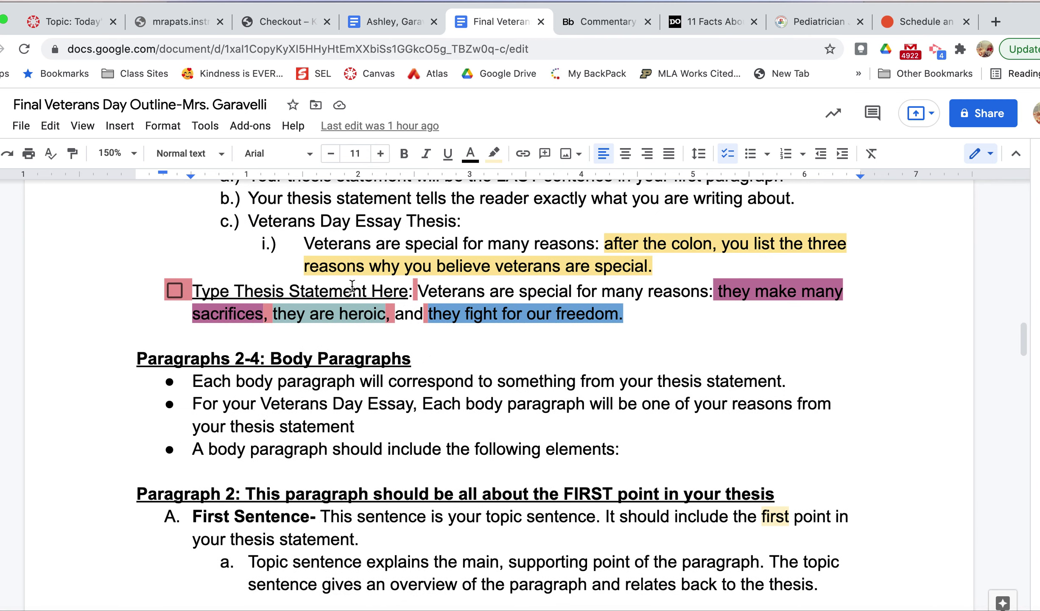
pyautogui.scroll(1, 352, 285)
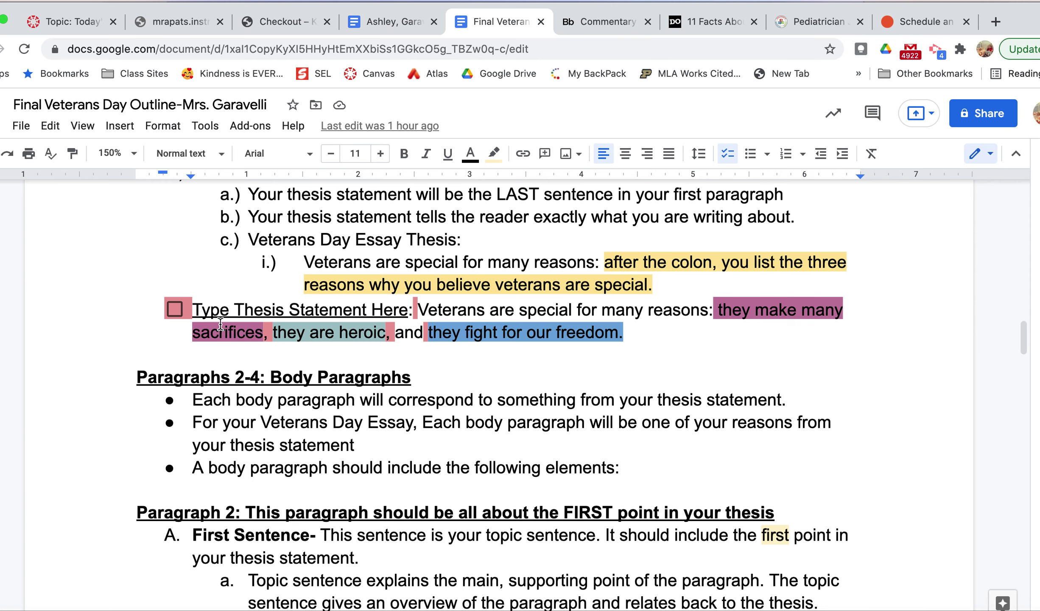
pyautogui.scroll(-8, 220, 324)
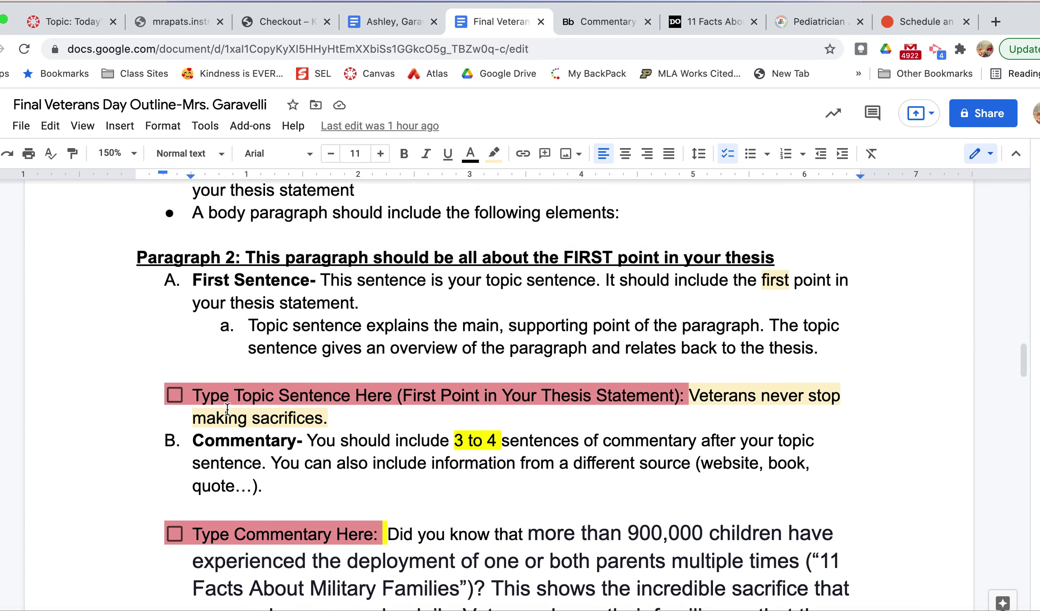
pyautogui.doubleClick(720, 309)
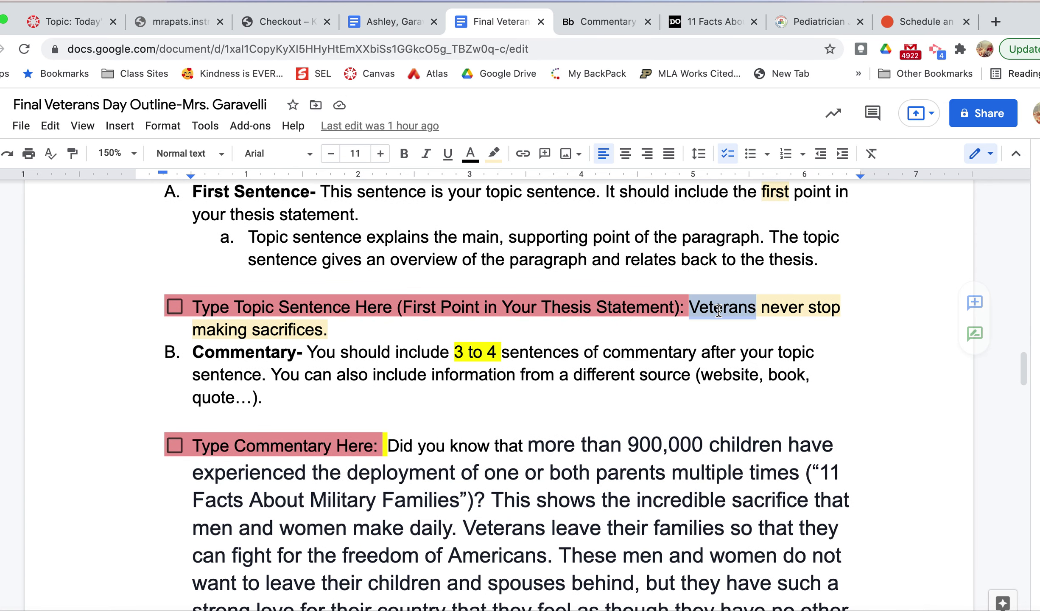
pyautogui.click(719, 309)
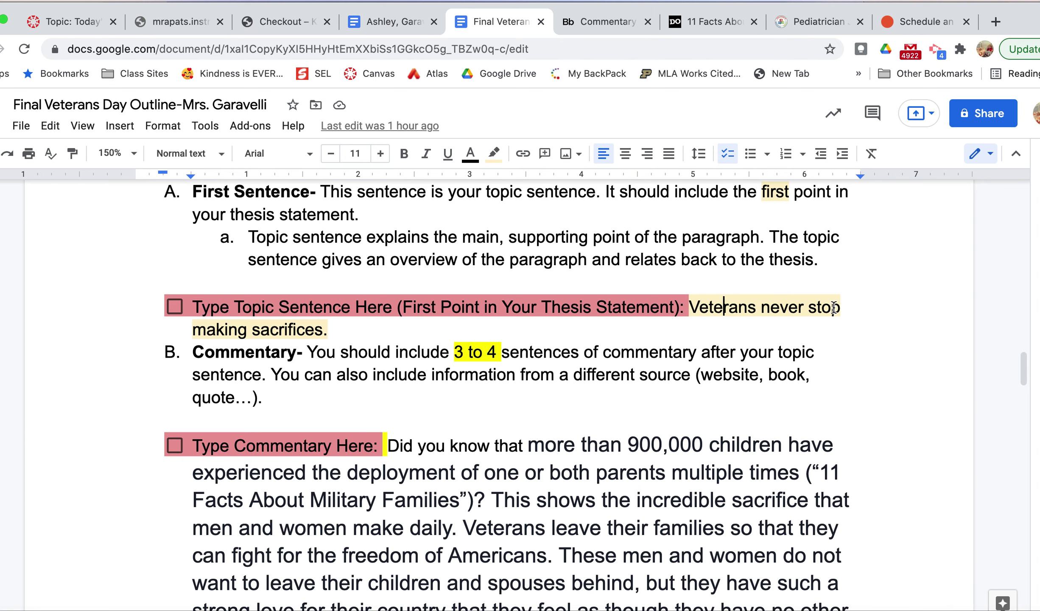
pyautogui.click(701, 307)
# - Review the commentary and conclusion sentence entered under Paragraph 2 of the outline
pyautogui.scroll(-10, 566, 406)
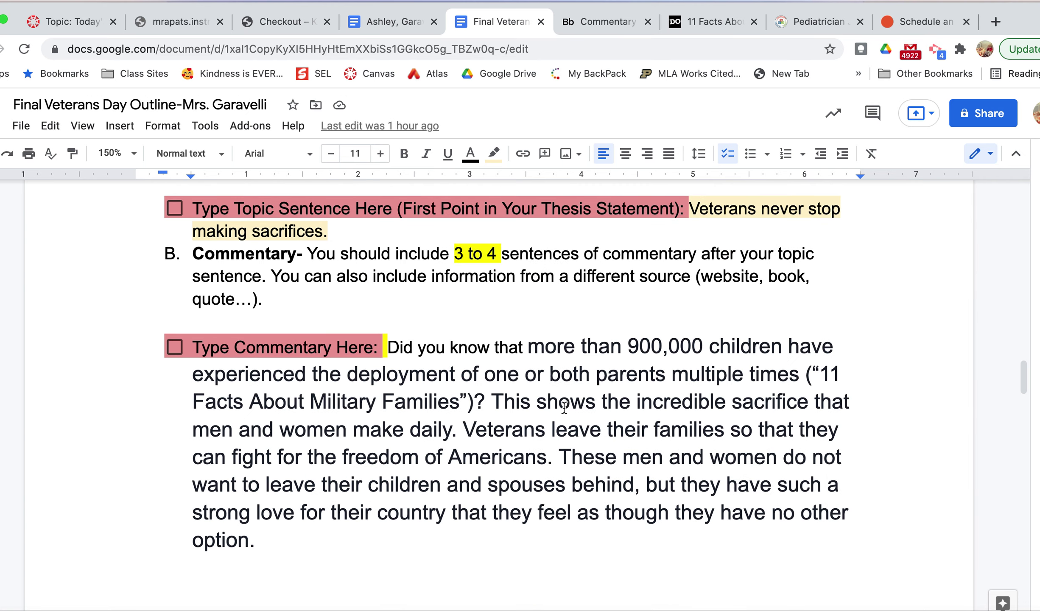
pyautogui.scroll(-4, 534, 477)
pyautogui.click(336, 380)
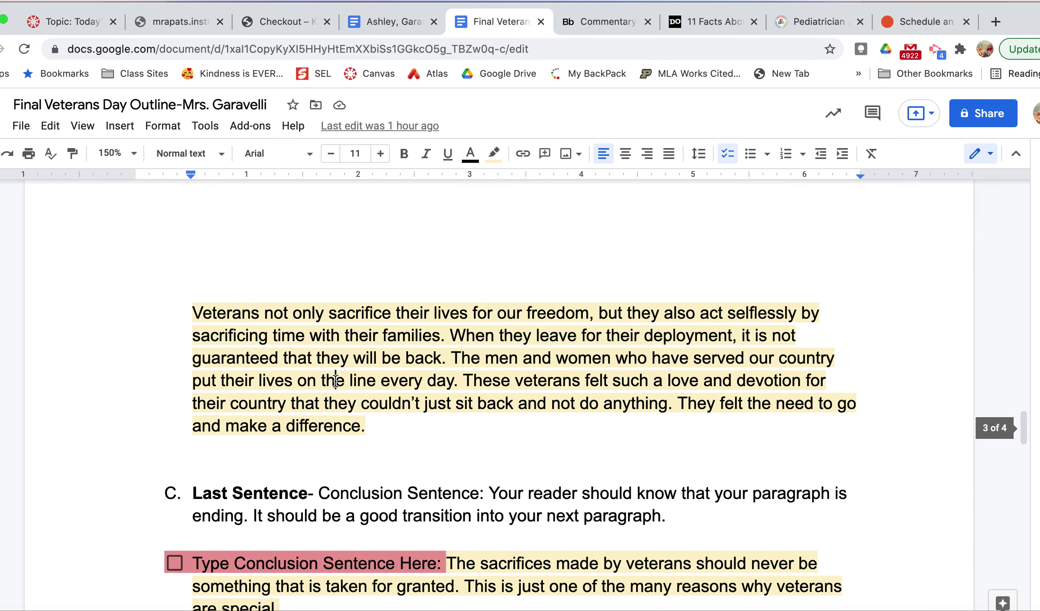
pyautogui.scroll(10, 363, 354)
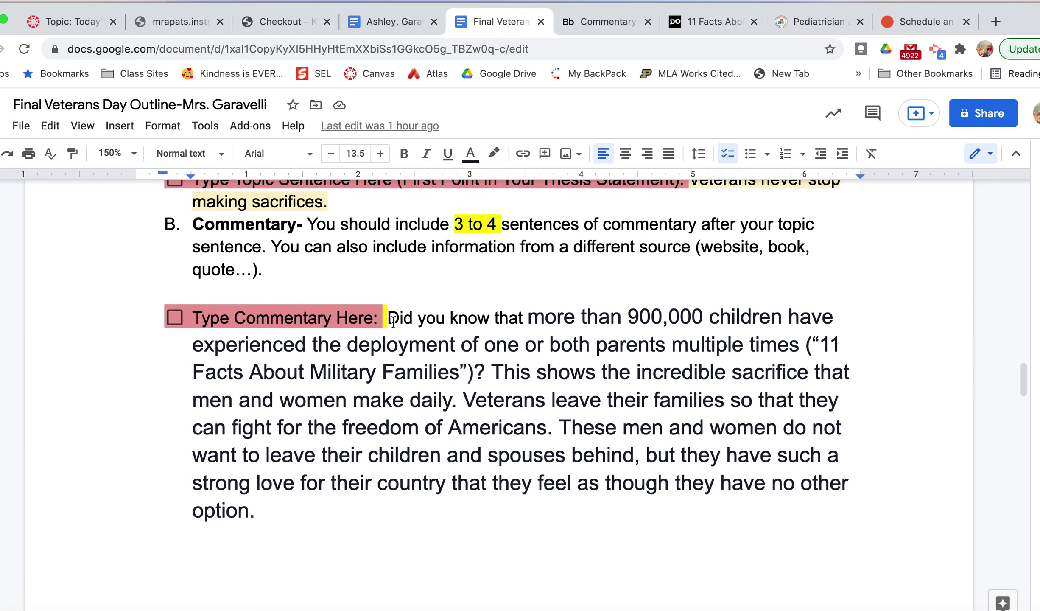
pyautogui.moveTo(388, 317); pyautogui.dragTo(655, 534)
pyautogui.scroll(2, 503, 557)
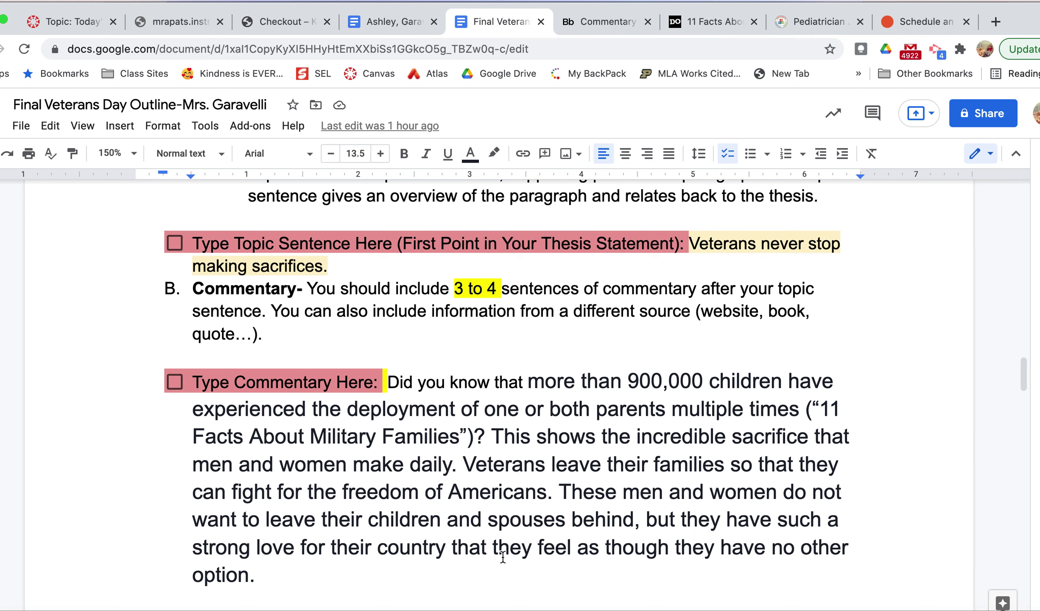
# - Switch to the Commentary Notes PDF, zoom out to 150%, and read its explanation and rules for writing commentary
pyautogui.click(602, 24)
pyautogui.scroll(-6, 548, 395)
pyautogui.hscroll(2, 548, 396)
pyautogui.click(477, 109)
pyautogui.hscroll(-3, 560, 309)
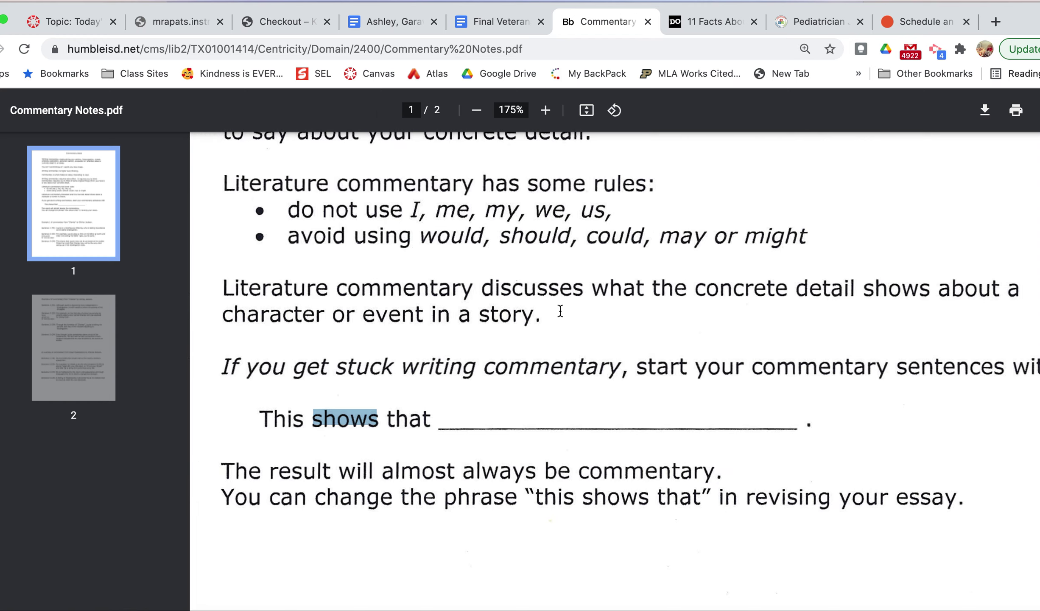
pyautogui.click(475, 110)
pyautogui.scroll(6, 491, 252)
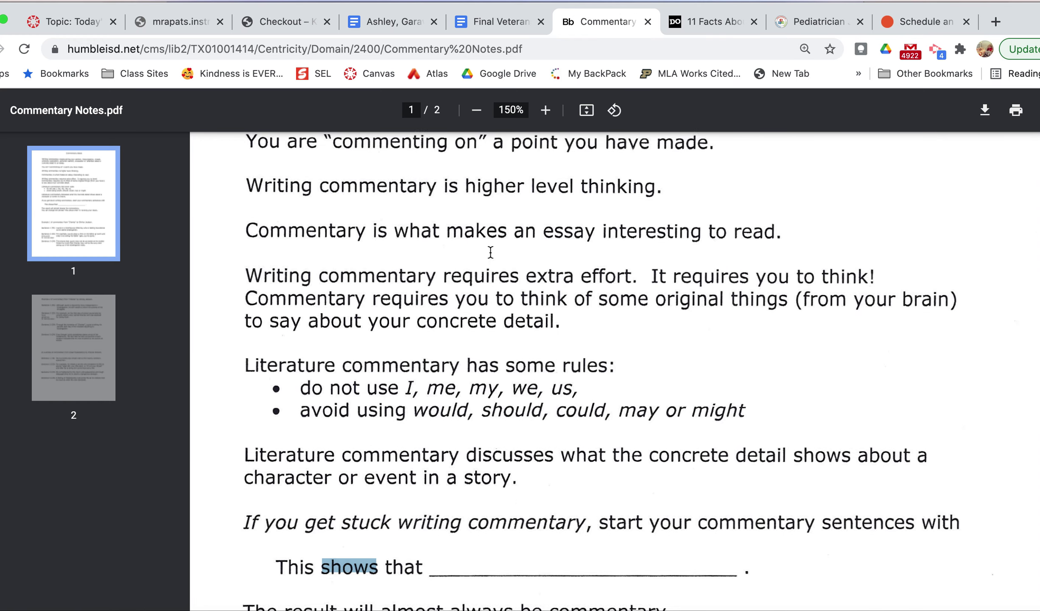
pyautogui.scroll(2, 491, 252)
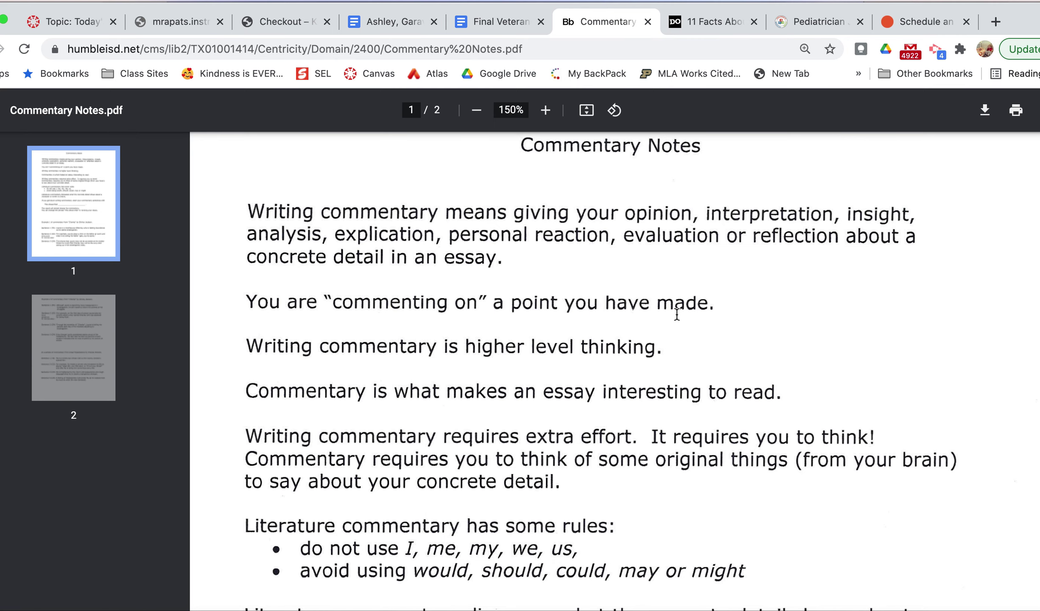
pyautogui.scroll(-10, 648, 504)
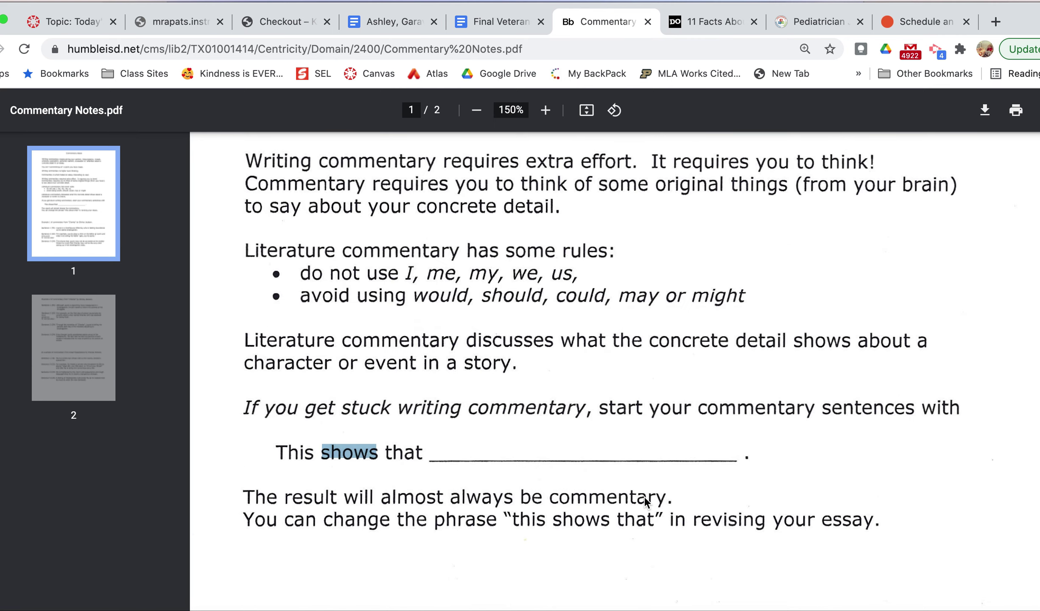
# - Examine the "This shows that" sentence starter in the Commentary Notes and return to Paragraph 2 of the outline
pyautogui.moveTo(360, 231); pyautogui.dragTo(366, 231)
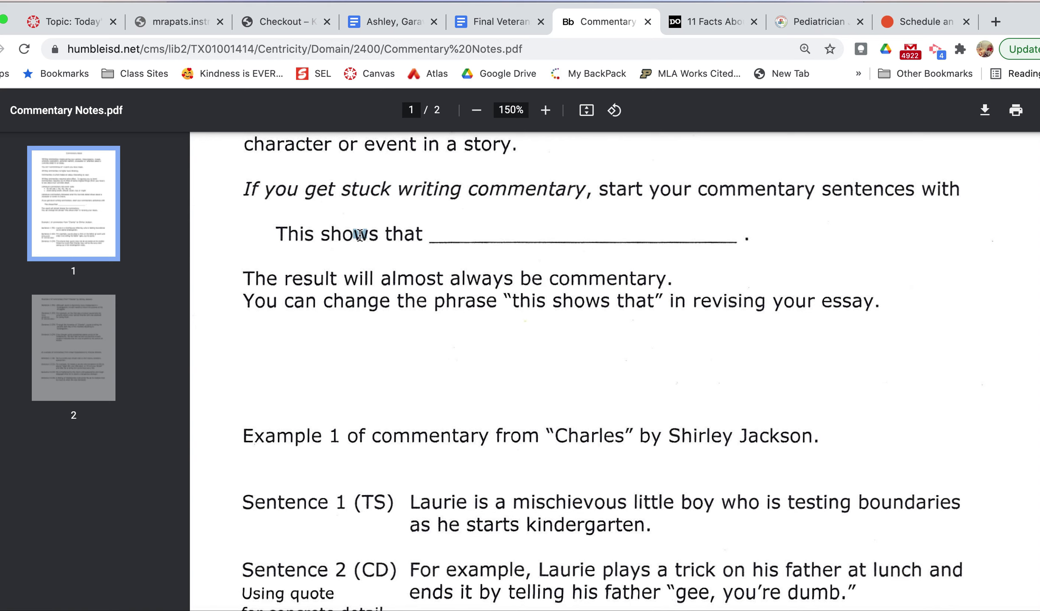
pyautogui.click(387, 234)
pyautogui.click(416, 25)
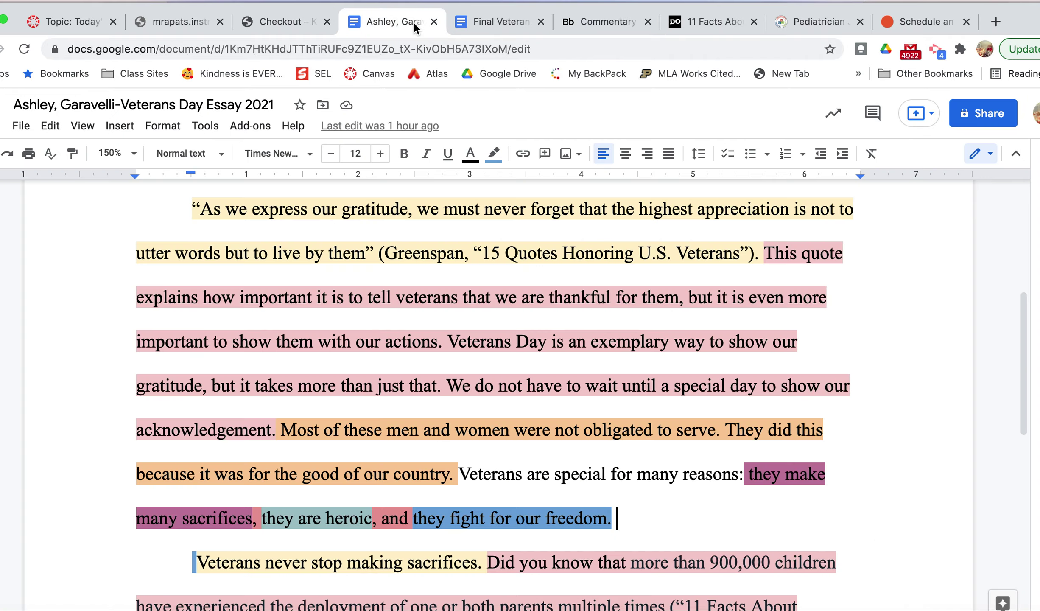
pyautogui.click(506, 24)
pyautogui.scroll(6, 566, 391)
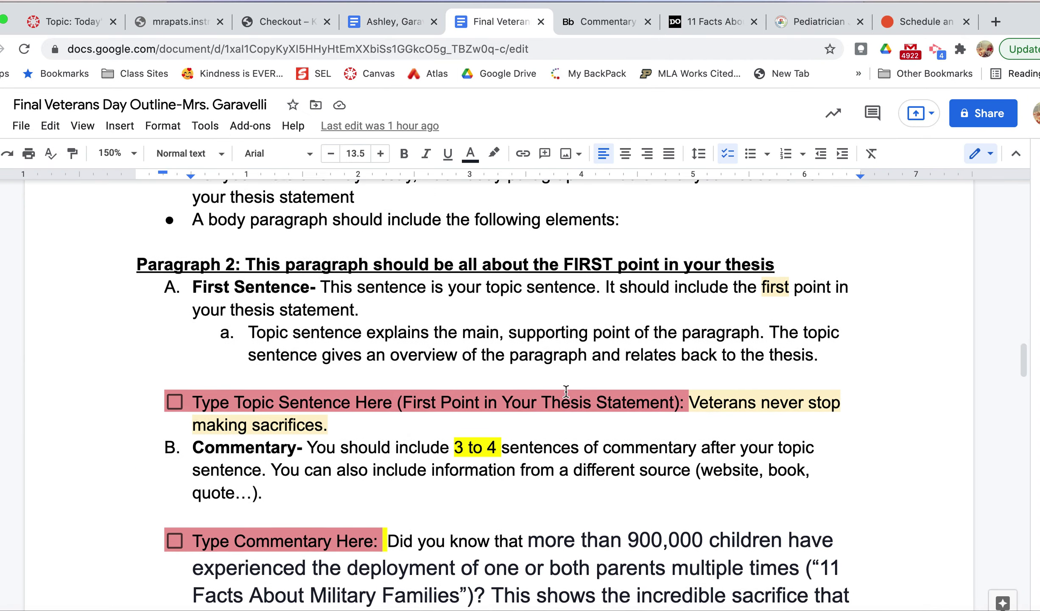
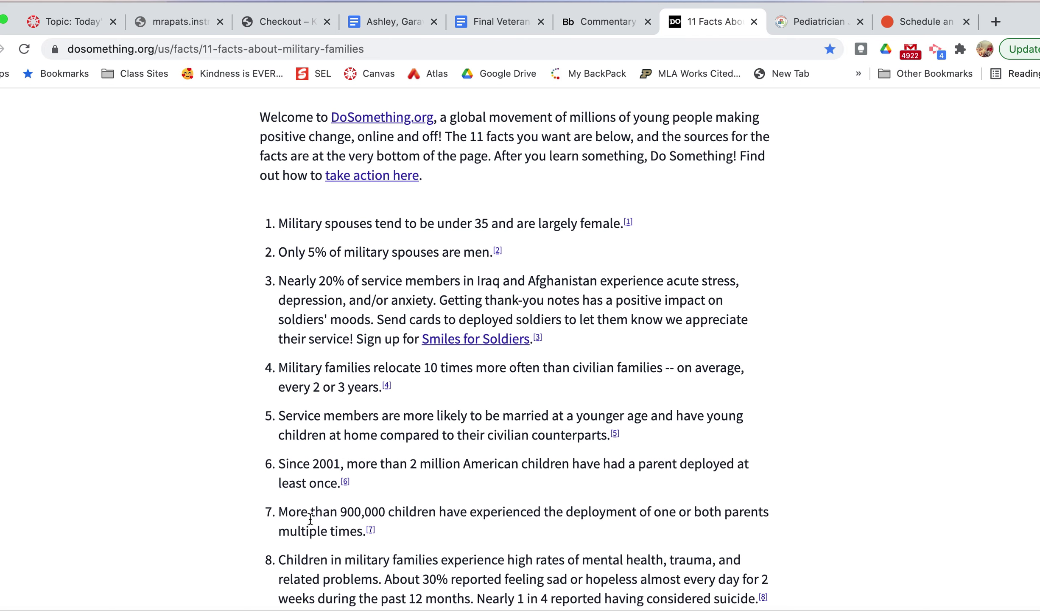
# - Switch back to the outline and examine the fact about 900,000 children that opens the Paragraph 2 commentary
pyautogui.click(486, 24)
pyautogui.click(435, 384)
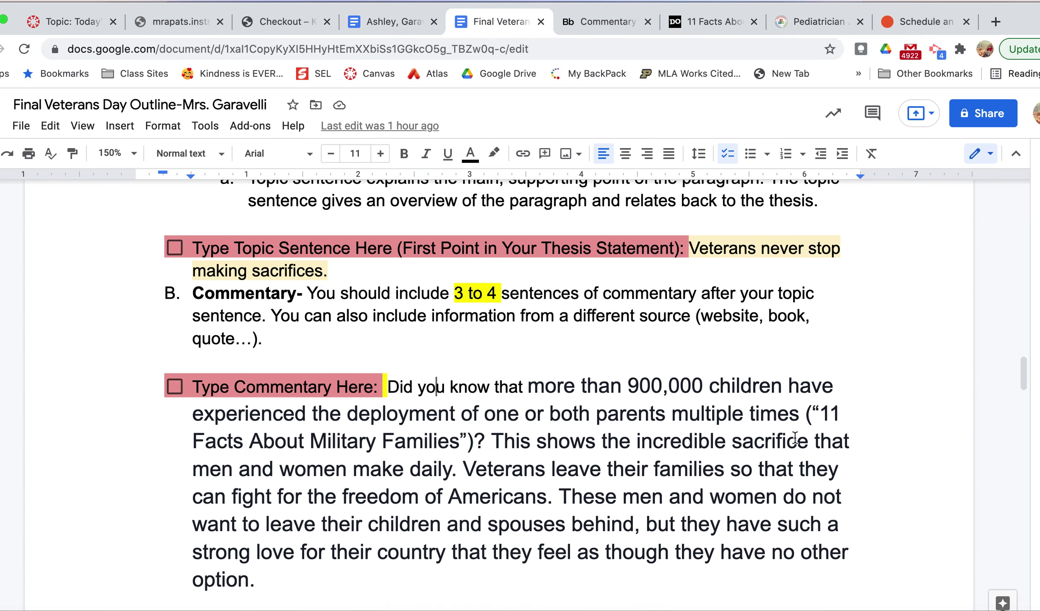
pyautogui.moveTo(799, 420); pyautogui.dragTo(387, 386)
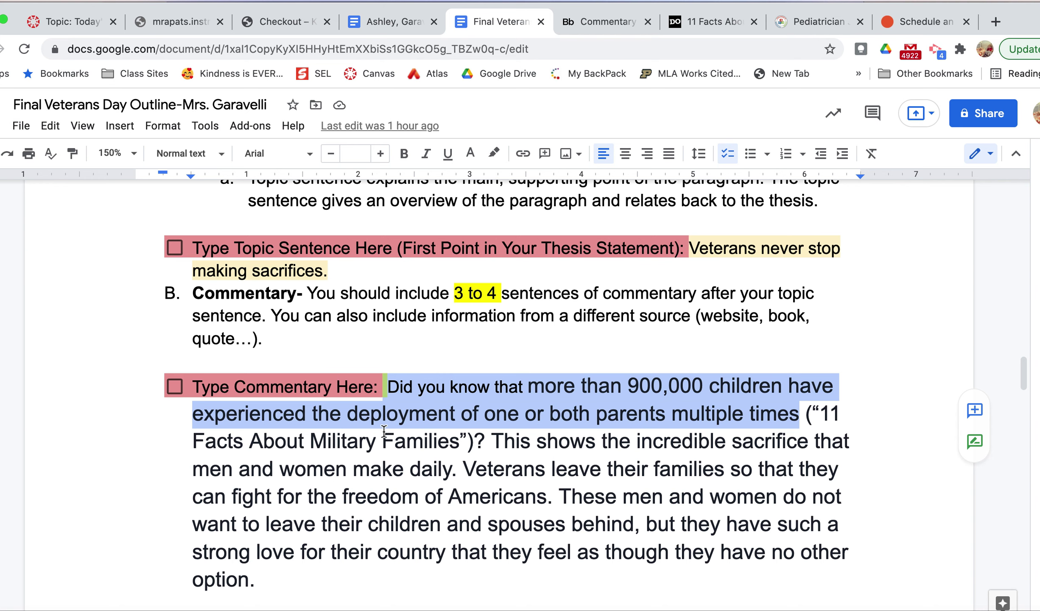
pyautogui.click(796, 420)
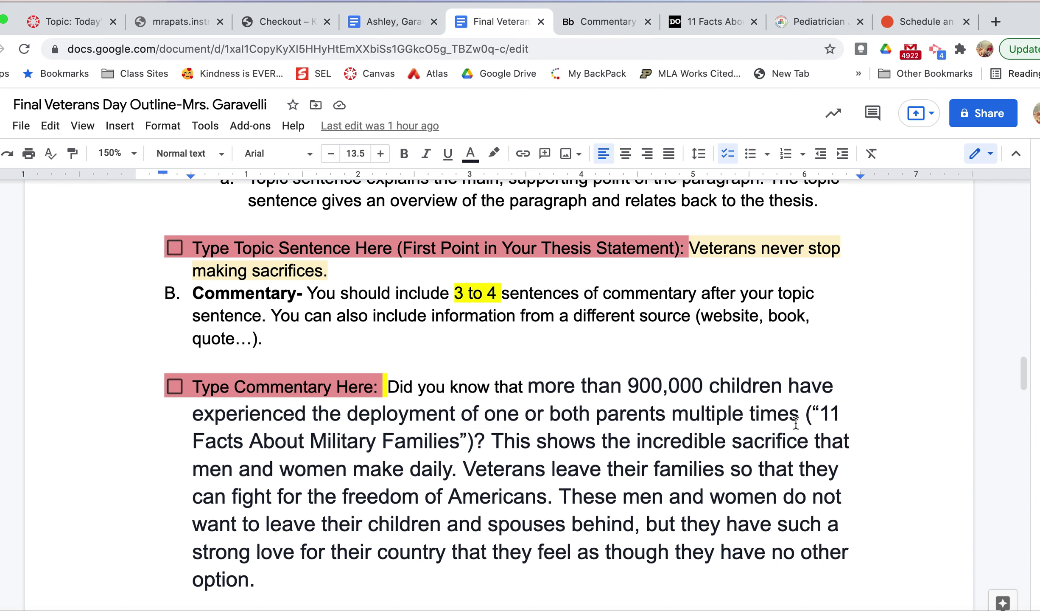
pyautogui.click(804, 420)
# - Switch to the DoSomething.org source page and look it over from the article title to the references
pyautogui.click(711, 21)
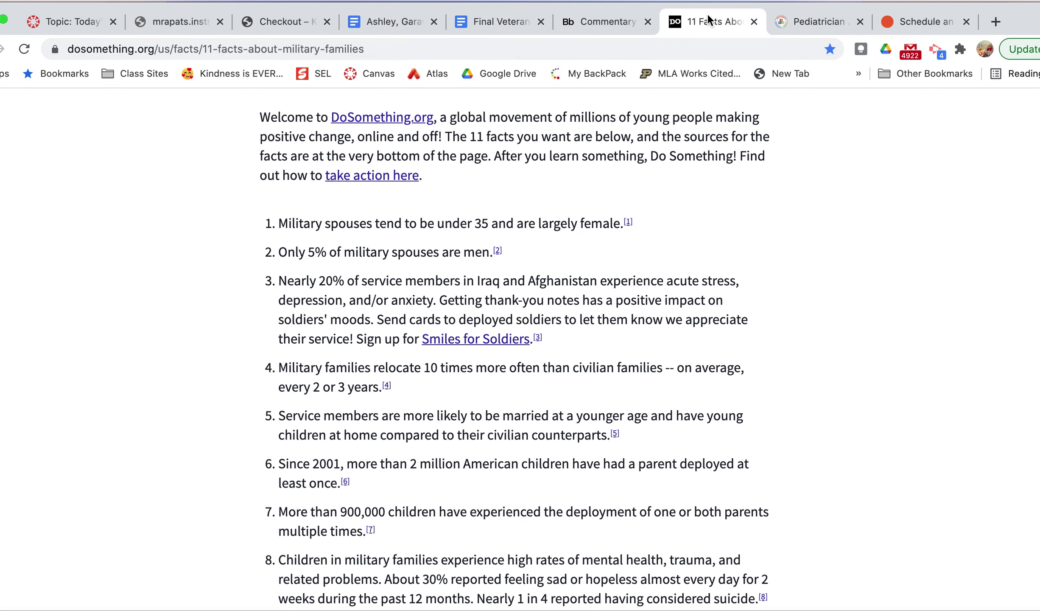
pyautogui.scroll(5, 488, 470)
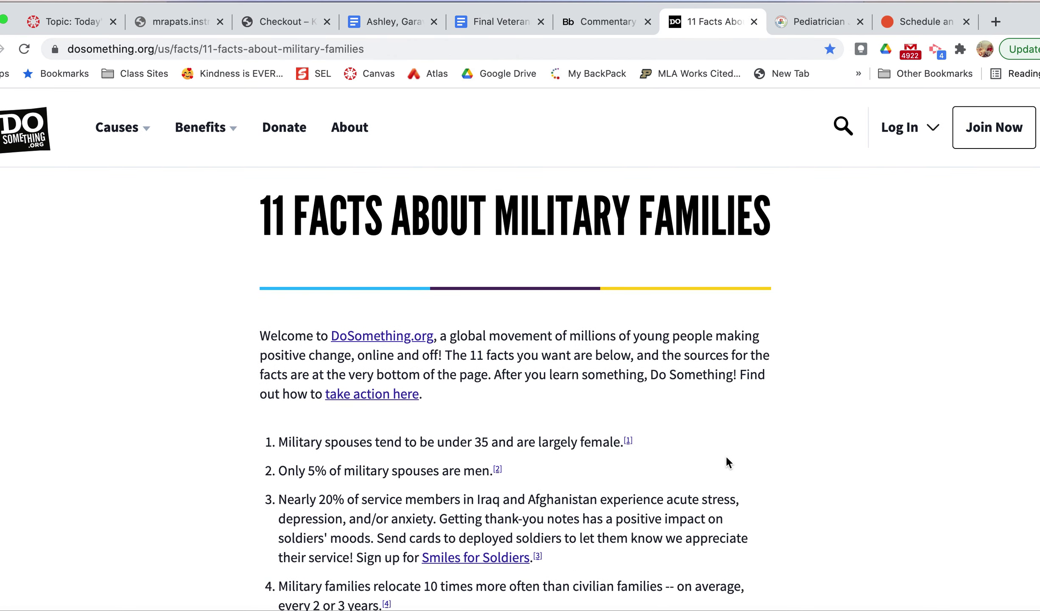
pyautogui.scroll(-20, 452, 473)
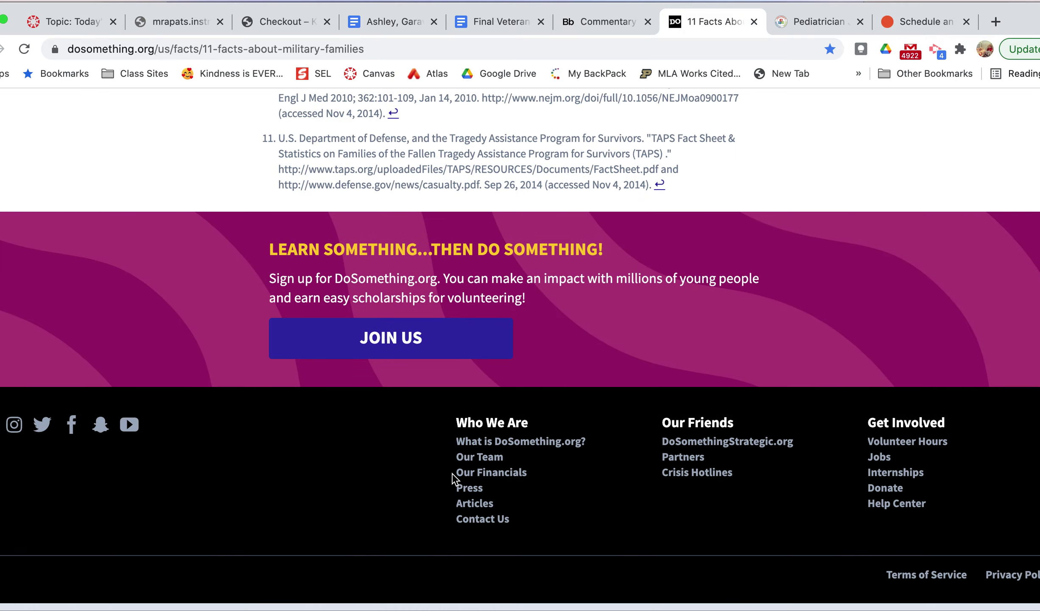
pyautogui.scroll(6, 453, 474)
pyautogui.scroll(-10, 452, 473)
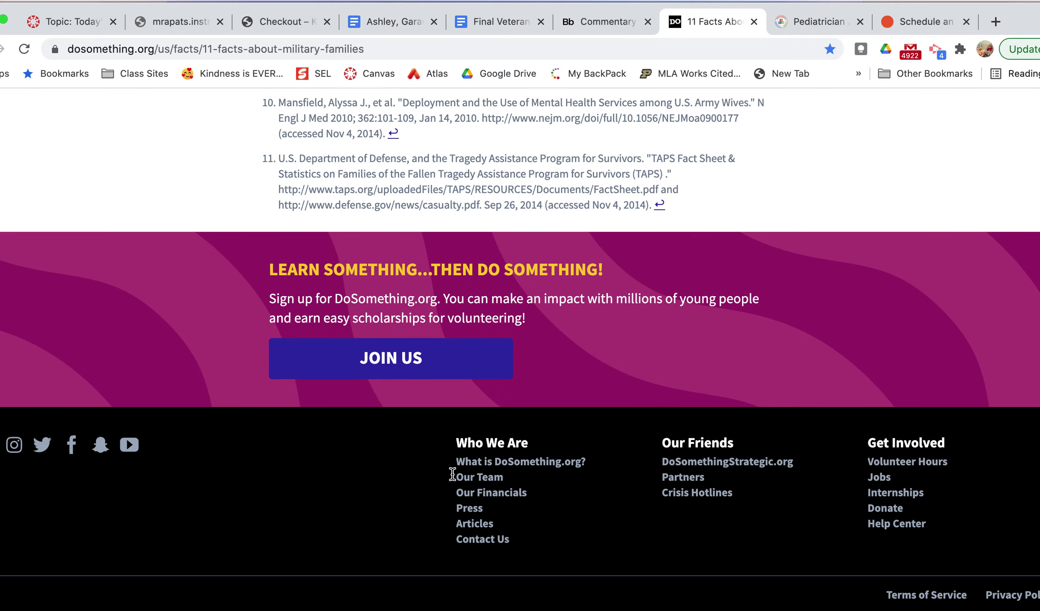
pyautogui.scroll(20, 469, 357)
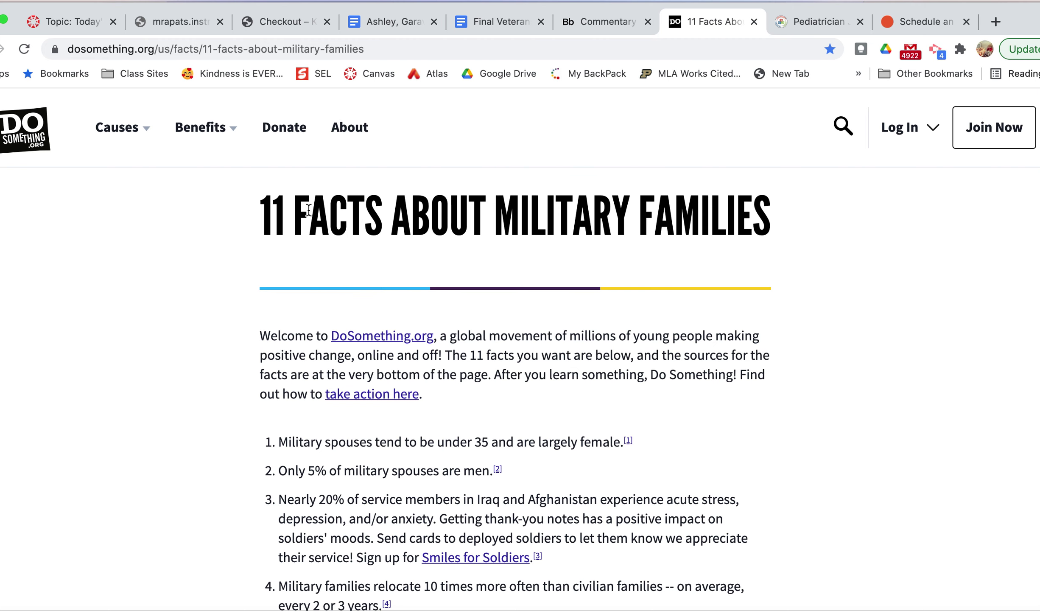
# - Return to the outline and examine the quotation marks, capitalization and punctuation of the in-text citation in the Paragraph 2 commentary
pyautogui.click(467, 13)
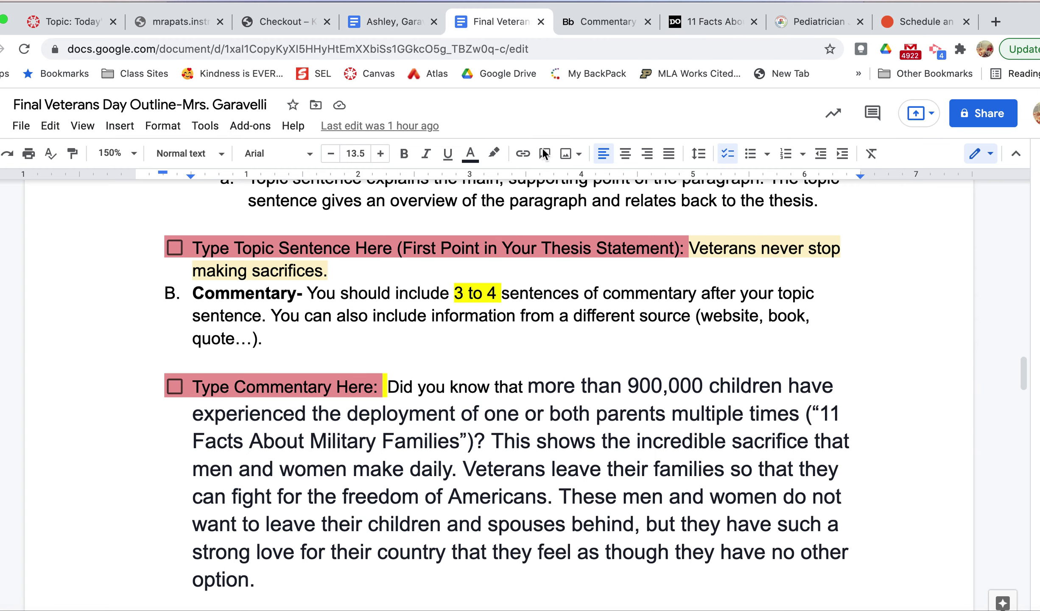
pyautogui.scroll(-2, 671, 389)
pyautogui.click(811, 369)
pyautogui.press('Right')
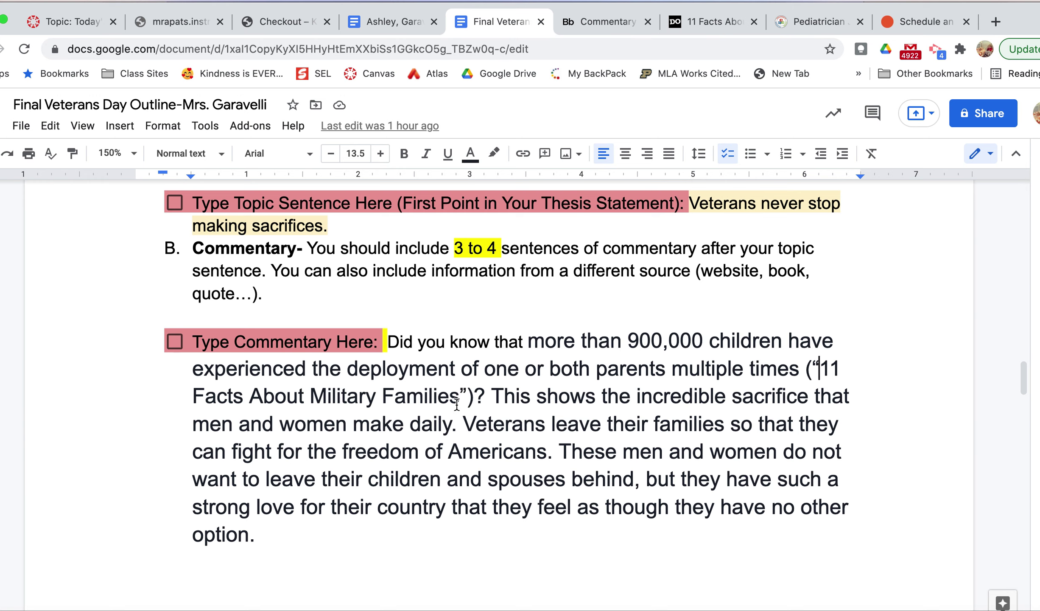
pyautogui.click(216, 395)
pyautogui.click(251, 396)
pyautogui.click(310, 396)
pyautogui.click(423, 395)
pyautogui.click(485, 395)
# - Highlight the words "This shows" in the outline's Paragraph 2 commentary in light yellow
pyautogui.doubleClick(513, 396)
pyautogui.click(576, 396)
pyautogui.moveTo(596, 396); pyautogui.dragTo(490, 396)
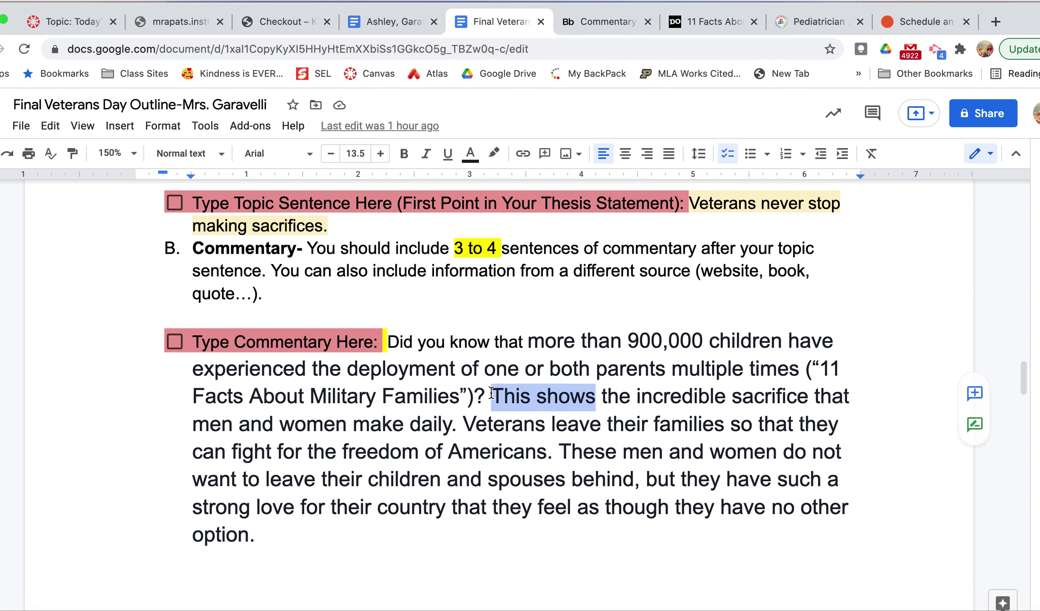
pyautogui.click(485, 156)
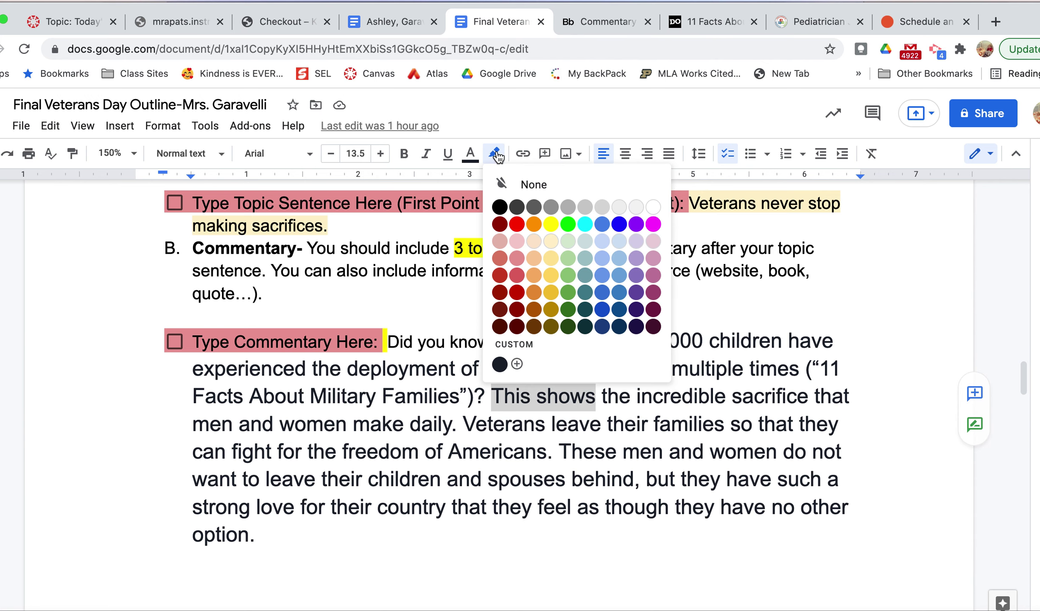
pyautogui.click(553, 246)
pyautogui.click(719, 477)
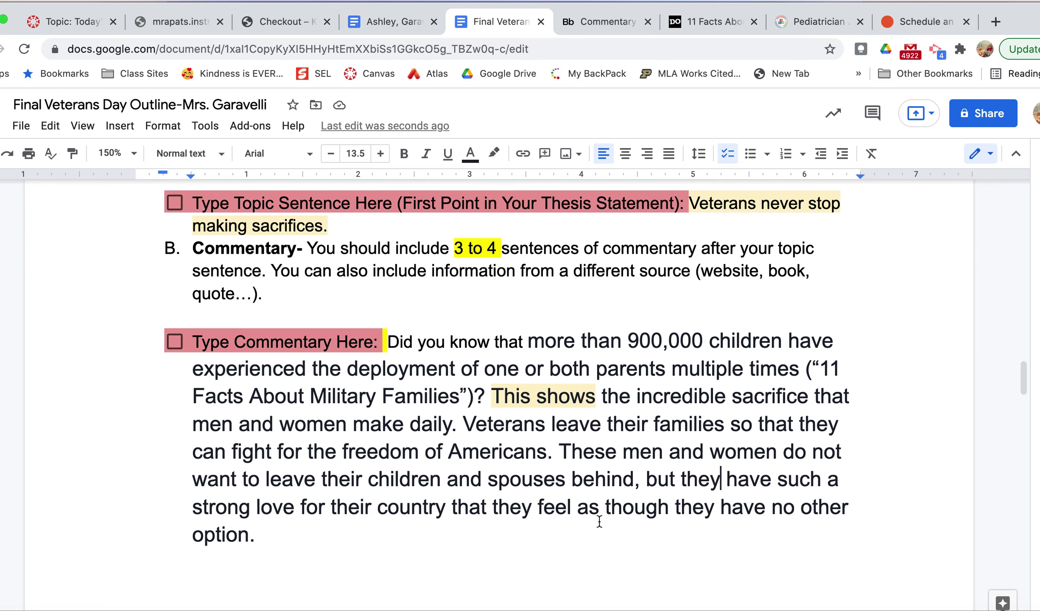
# - Delete the extra paragraph beginning "Veterans not only sacrifice their lives" and its preceding blank space, keeping the period after "option"
pyautogui.scroll(-4, 600, 521)
pyautogui.scroll(2, 599, 521)
pyautogui.scroll(-10, 599, 521)
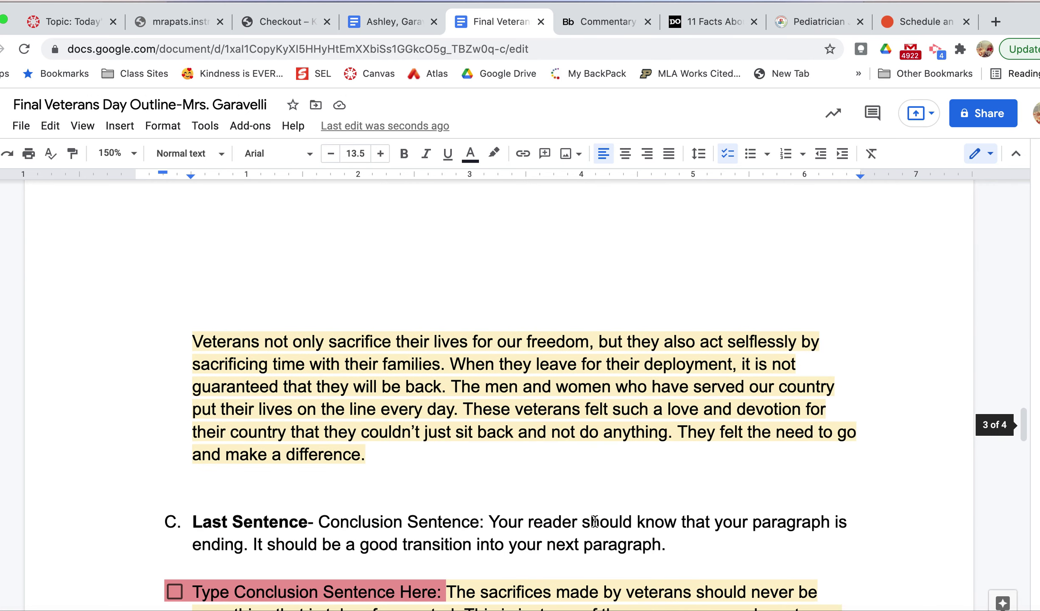
pyautogui.click(373, 444)
pyautogui.moveTo(373, 444); pyautogui.dragTo(190, 337)
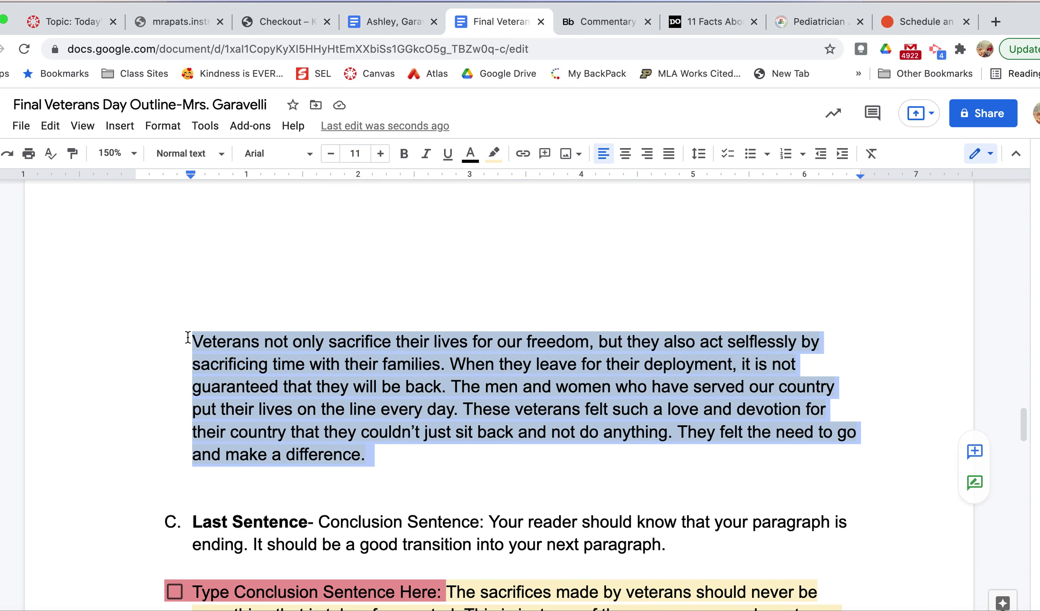
pyautogui.press('BackSpace')
pyautogui.press('BackSpace')
pyautogui.press('BackSpace')
pyautogui.press('BackSpace')
pyautogui.press('BackSpace')
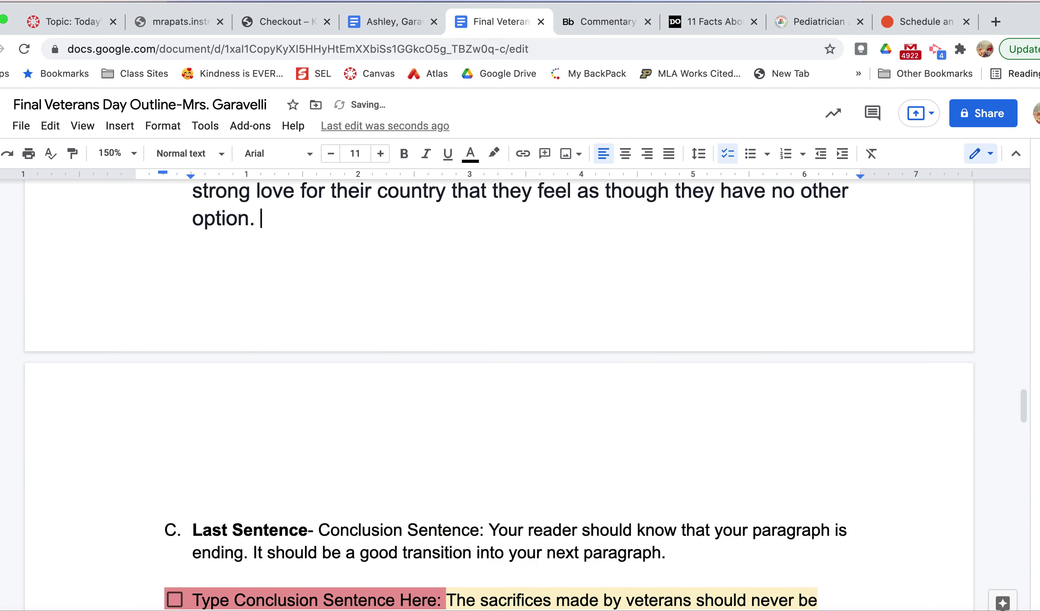
pyautogui.write('.')
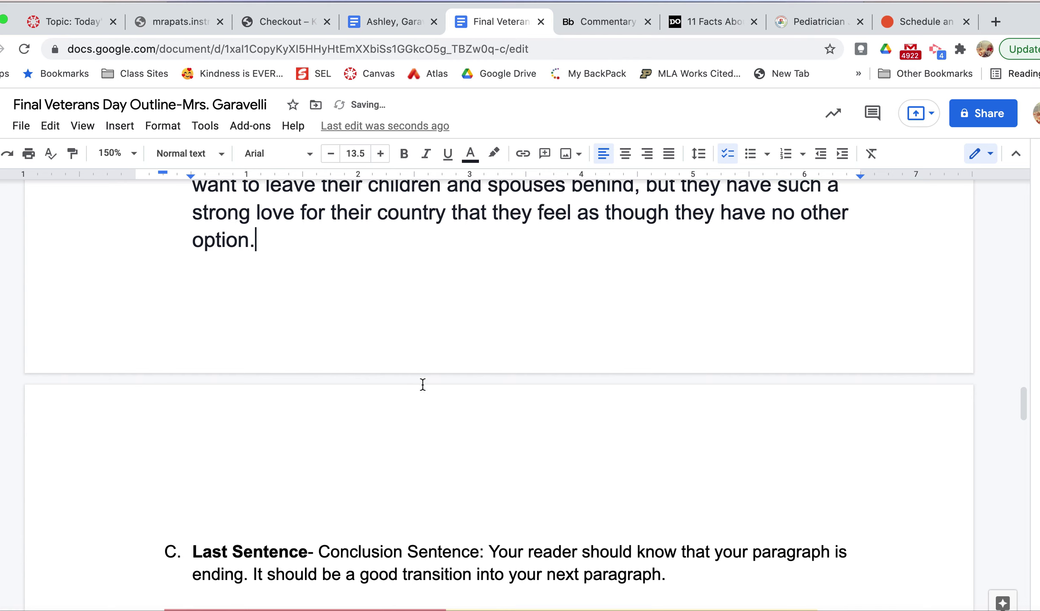
# - Review the outline's Paragraph 2 commentary together with its conclusion sentence and the instructions for the last sentence
pyautogui.scroll(5, 409, 376)
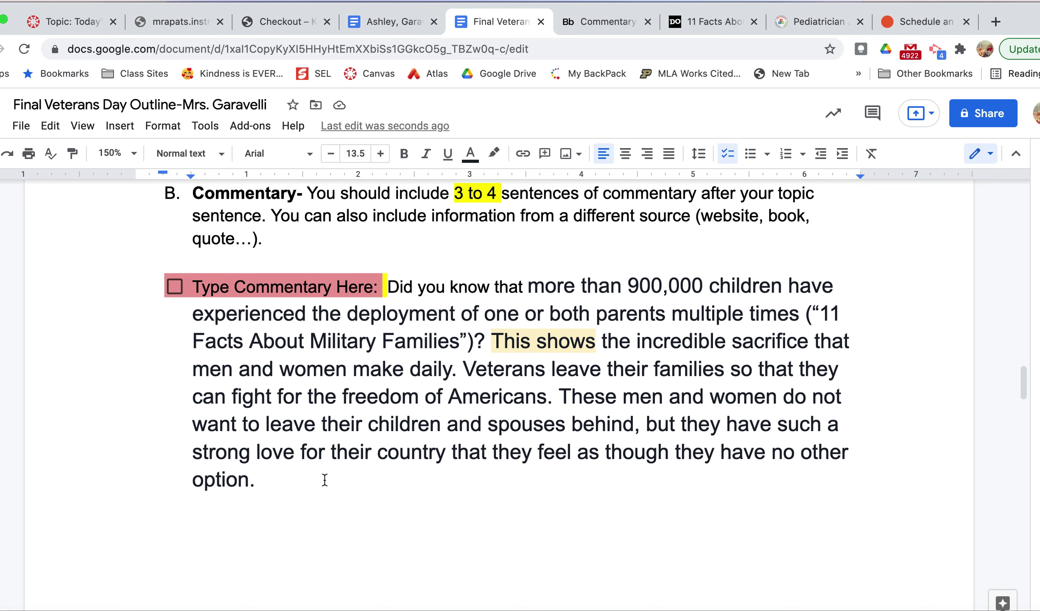
pyautogui.scroll(-10, 324, 480)
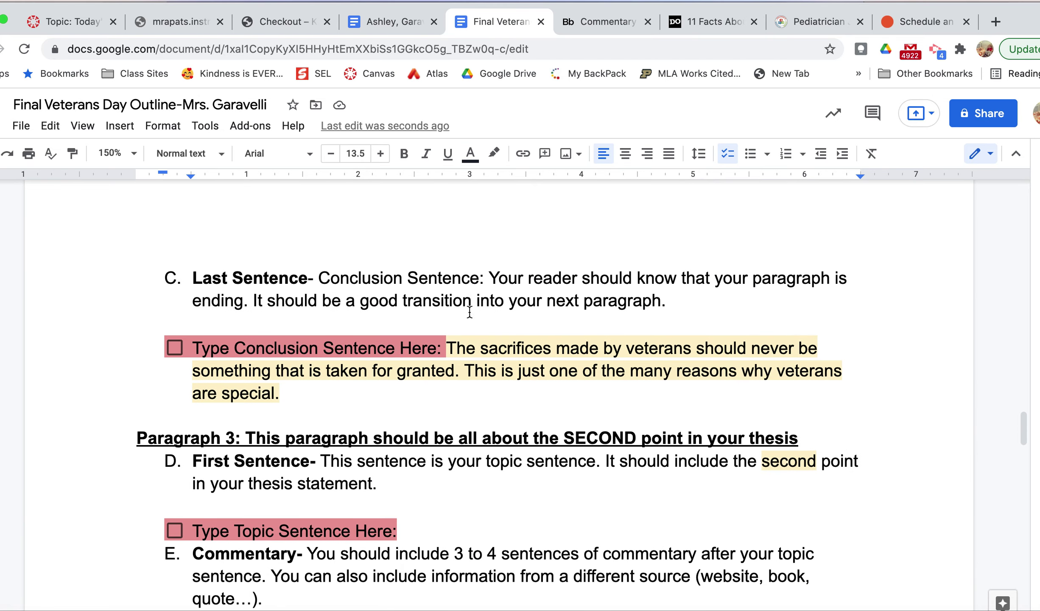
pyautogui.click(211, 278)
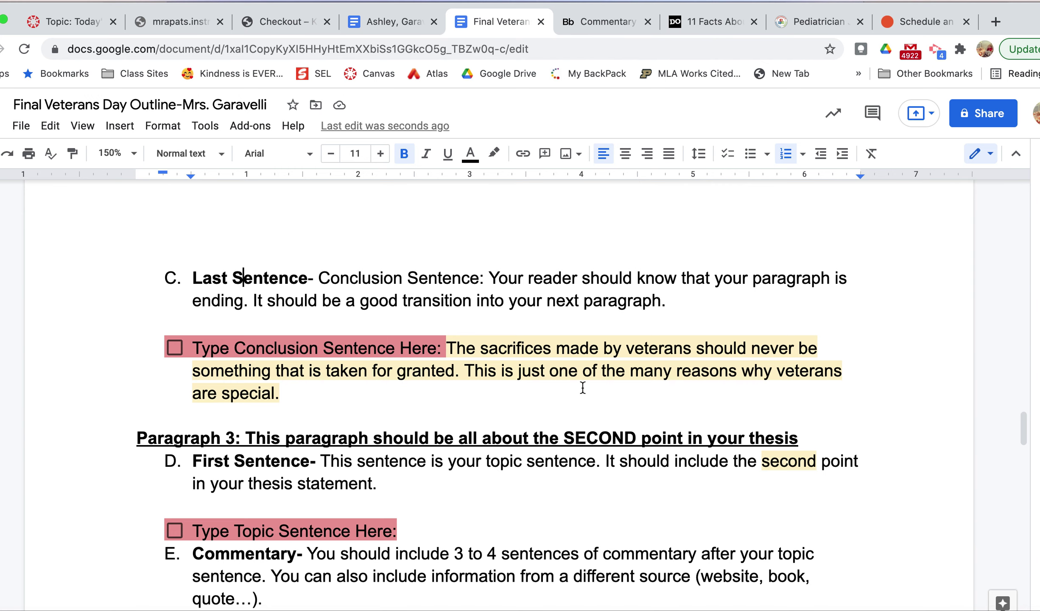
pyautogui.scroll(-2, 581, 387)
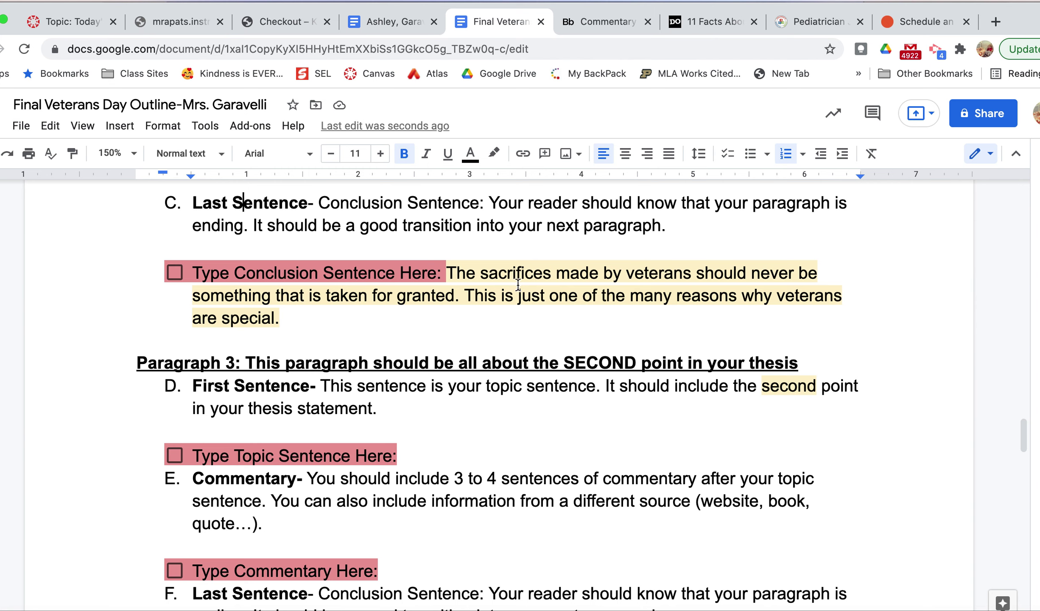
pyautogui.click(446, 266)
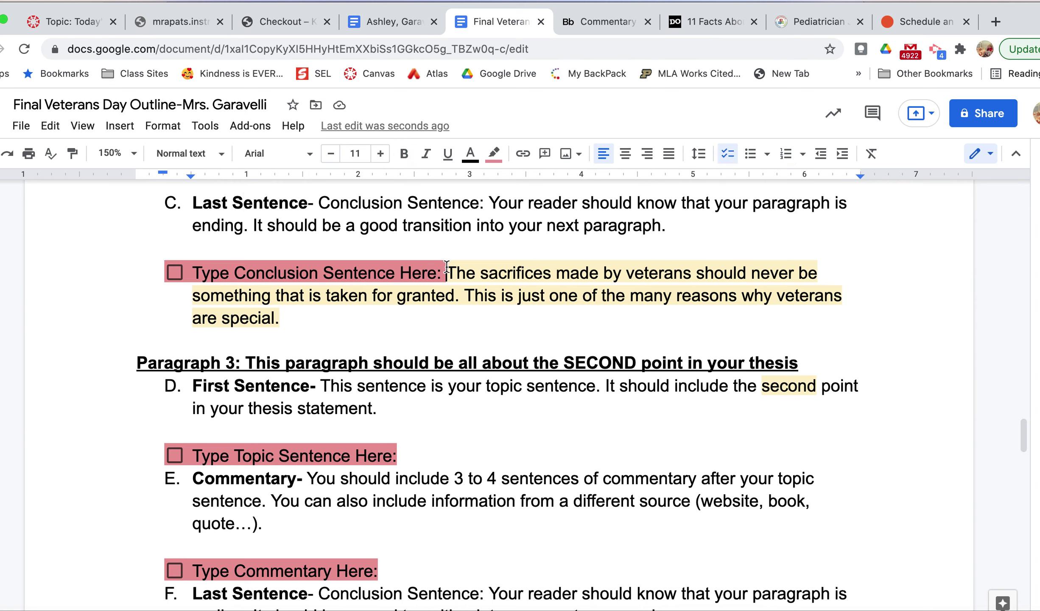
pyautogui.click(516, 273)
pyautogui.click(295, 321)
pyautogui.scroll(15, 286, 318)
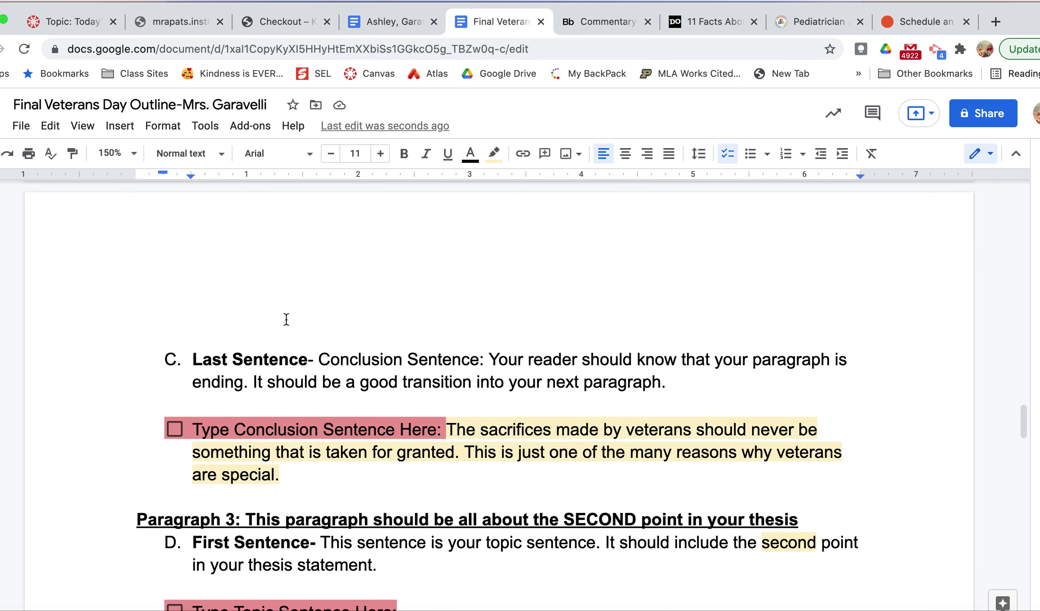
pyautogui.scroll(2, 286, 318)
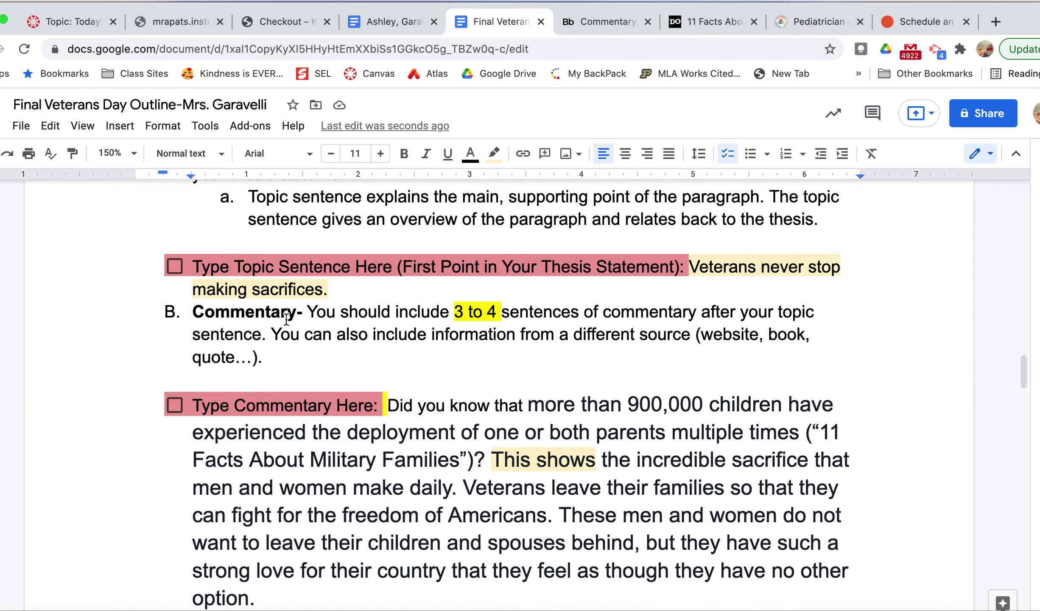
# - Switch to the Veterans Day essay and examine how its first body paragraph is assembled from the outline's Paragraph 2
pyautogui.click(388, 21)
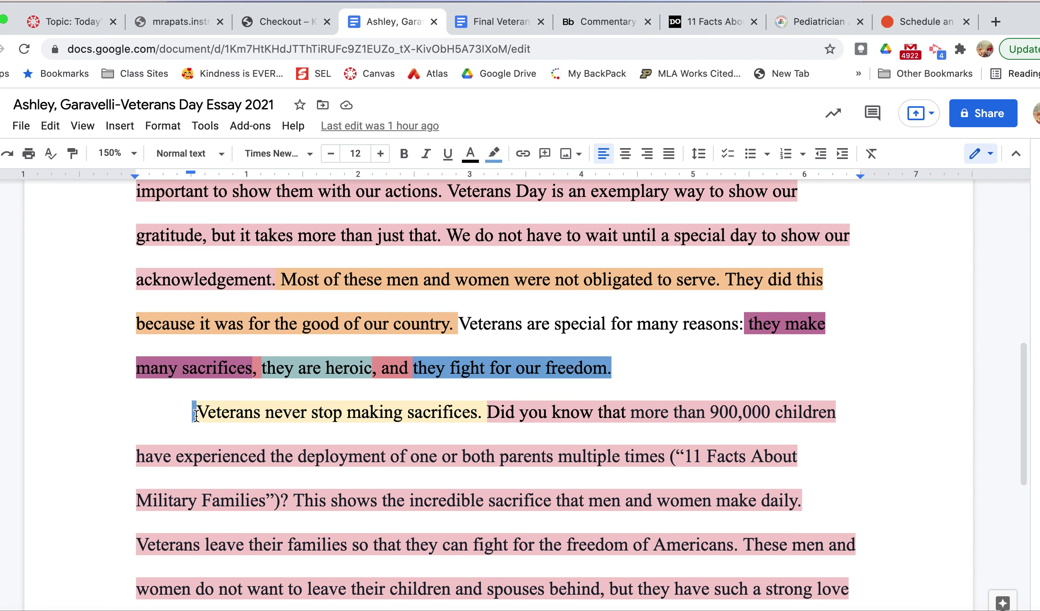
pyautogui.click(260, 408)
pyautogui.doubleClick(259, 408)
pyautogui.doubleClick(259, 408)
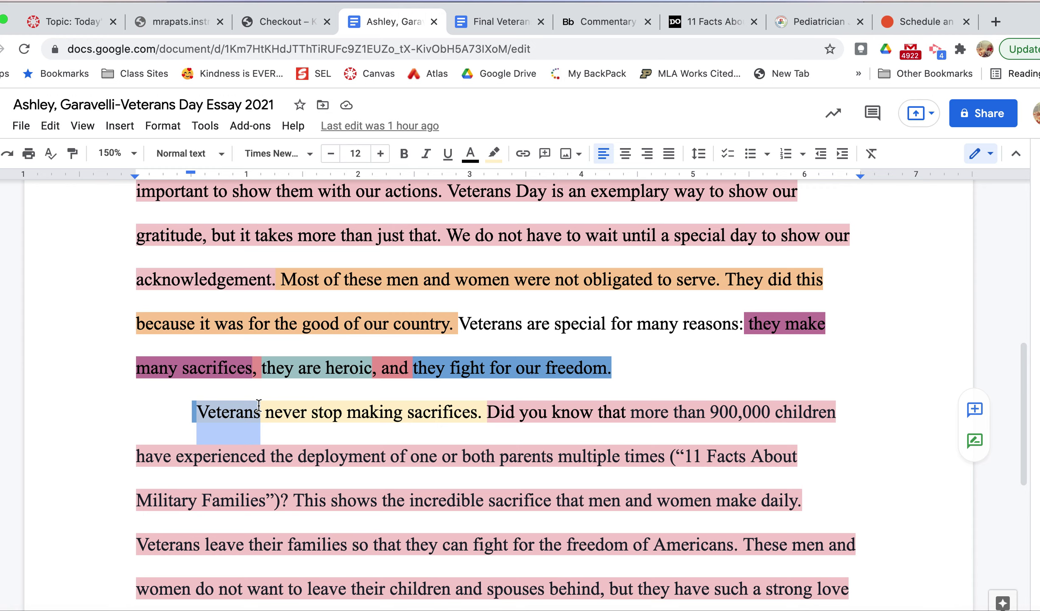
pyautogui.click(351, 433)
pyautogui.scroll(7, 351, 433)
pyautogui.scroll(-4, 351, 431)
pyautogui.scroll(-6, 352, 432)
pyautogui.scroll(3, 351, 432)
pyautogui.scroll(-2, 351, 431)
pyautogui.scroll(-2, 351, 432)
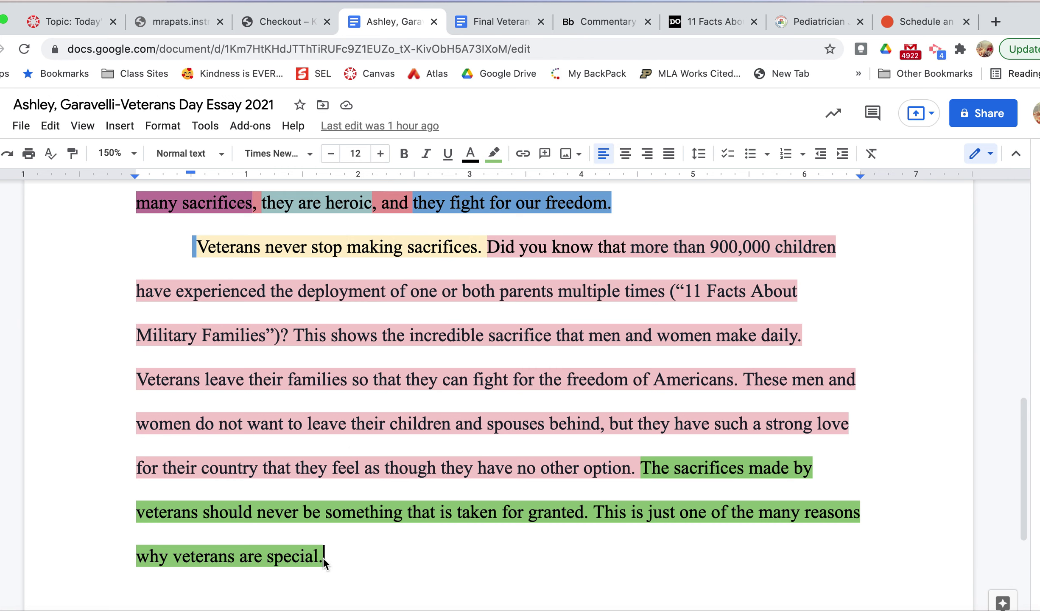
# - Highlight the essay's closing sentences, from "The sacrifices made by" to "why veterans are special.", in light orange
pyautogui.moveTo(330, 562); pyautogui.dragTo(656, 473)
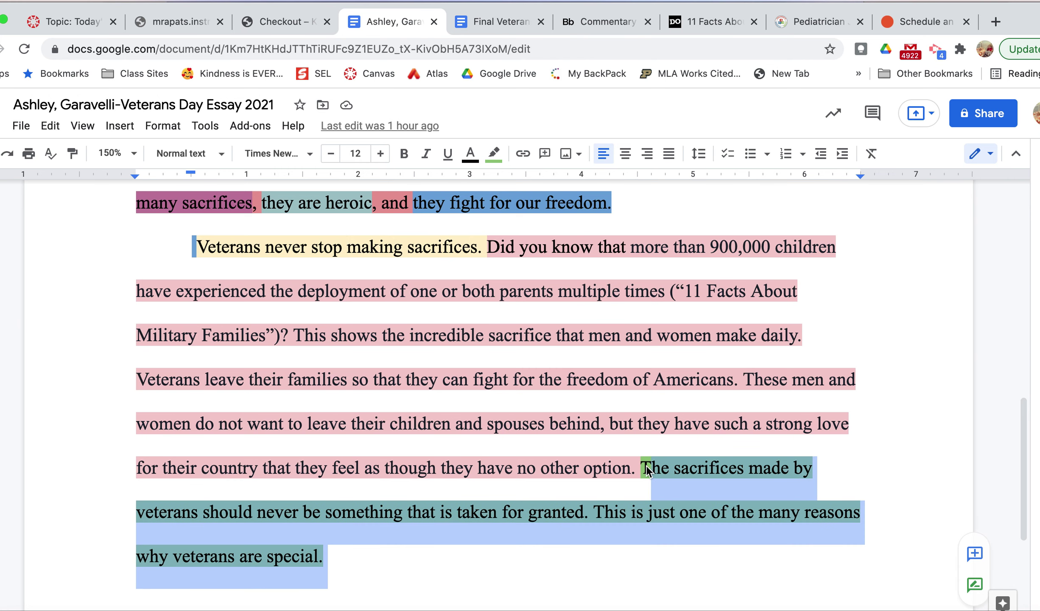
pyautogui.click(494, 154)
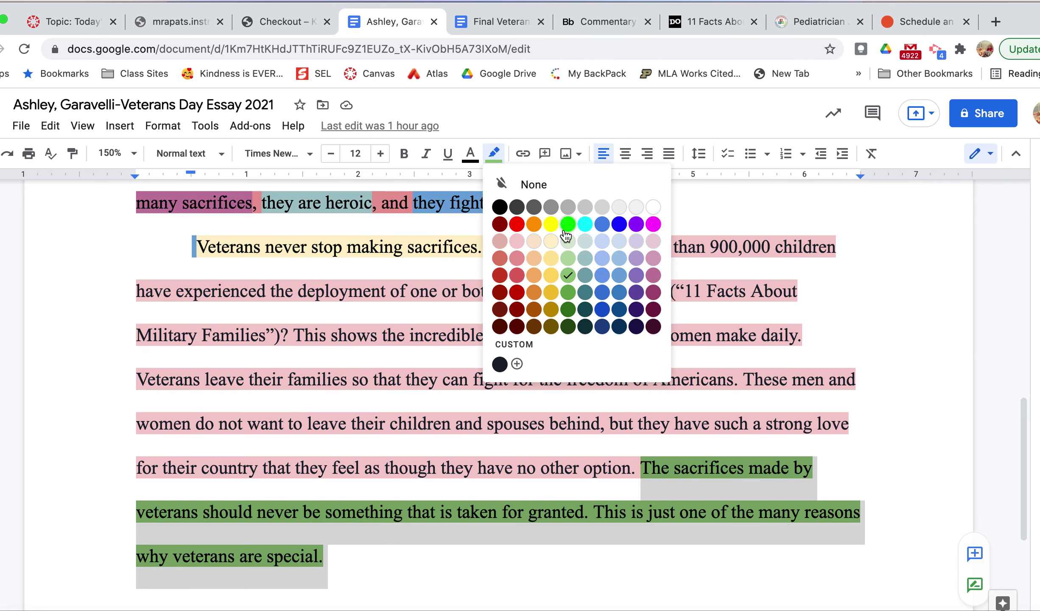
pyautogui.click(534, 275)
pyautogui.scroll(4, 460, 406)
pyautogui.scroll(-6, 429, 390)
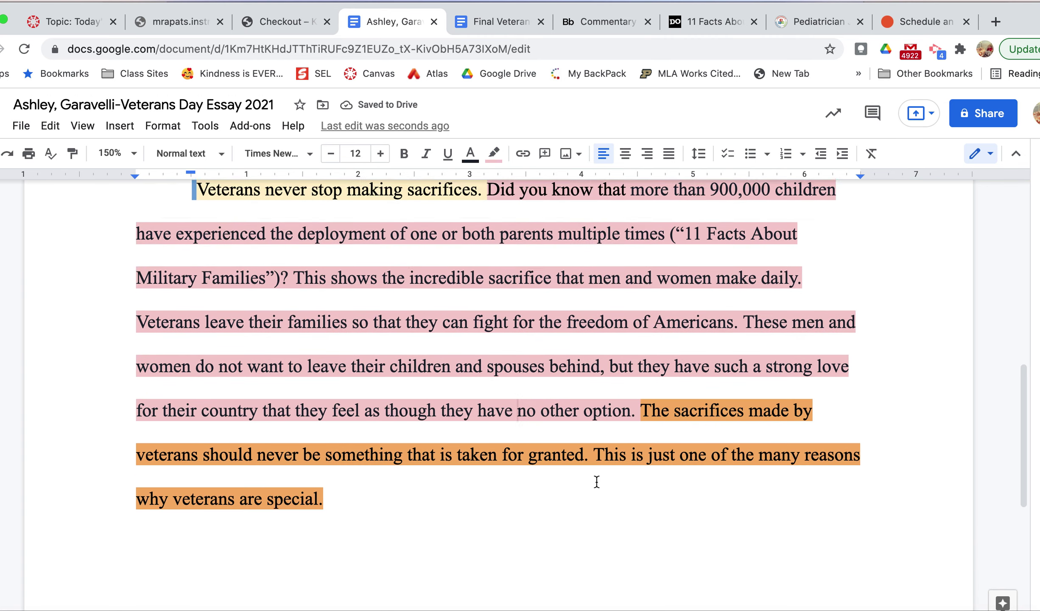
pyautogui.scroll(2, 466, 412)
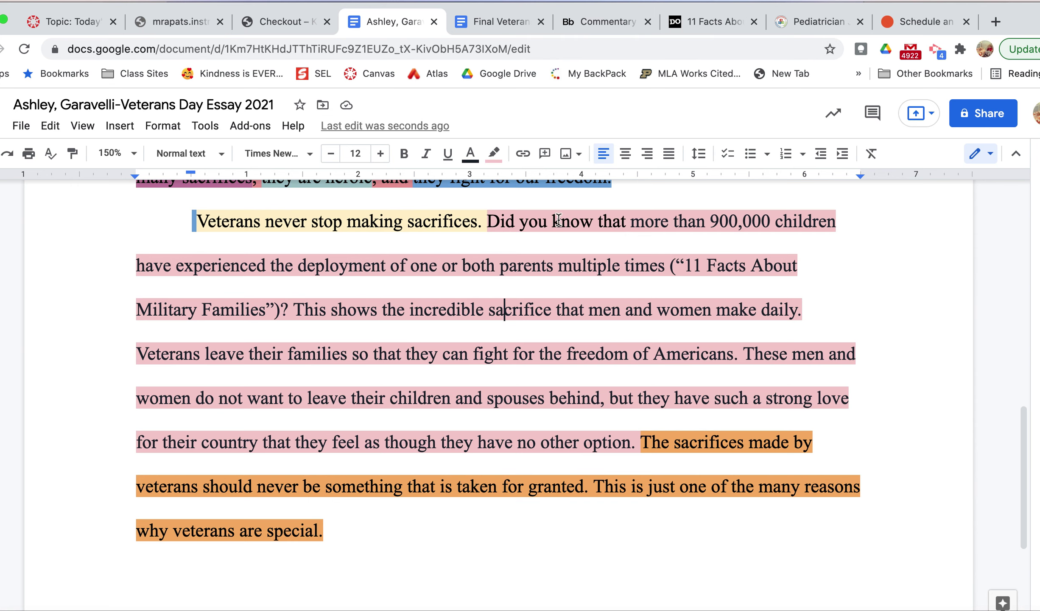
# - Review the essay from its heading and introduction through the end of the first body paragraph, checking how the color-coded parts fit together
pyautogui.click(286, 317)
pyautogui.click(348, 534)
pyautogui.moveTo(348, 534); pyautogui.dragTo(92, 20)
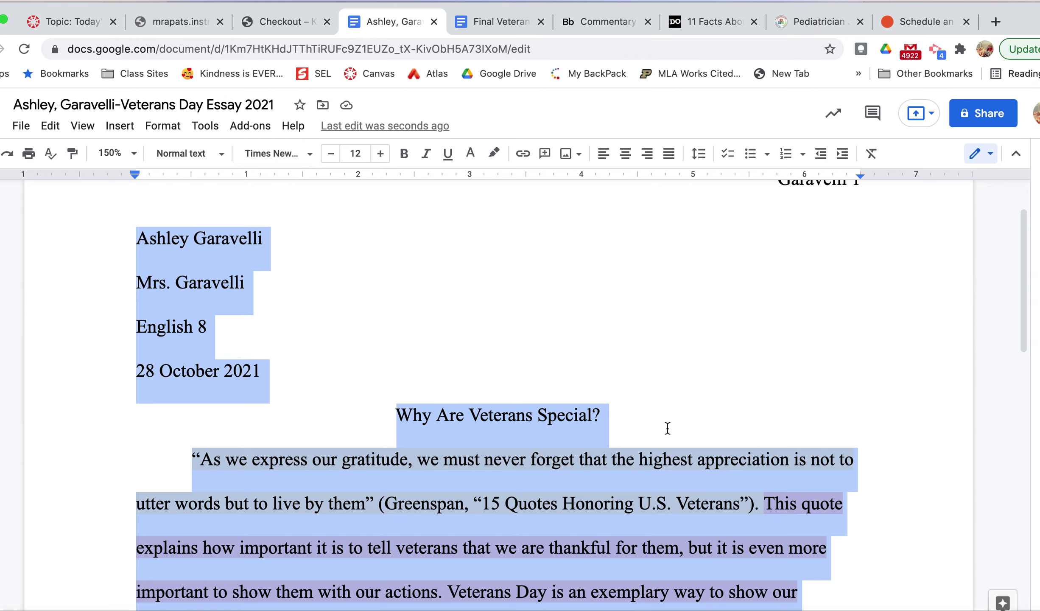
pyautogui.click(617, 403)
pyautogui.scroll(-10, 618, 403)
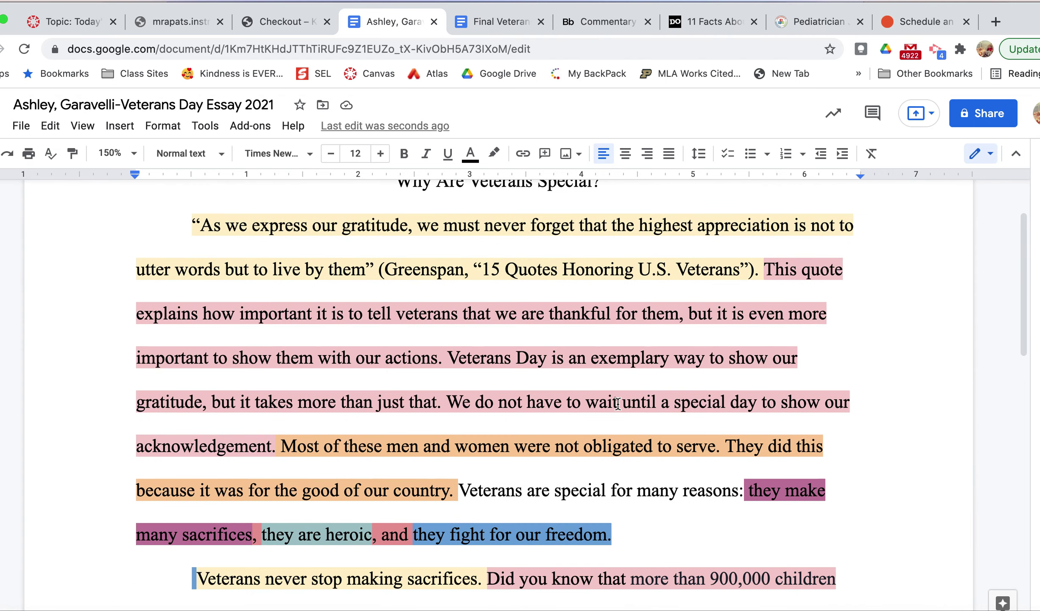
pyautogui.scroll(-5, 618, 403)
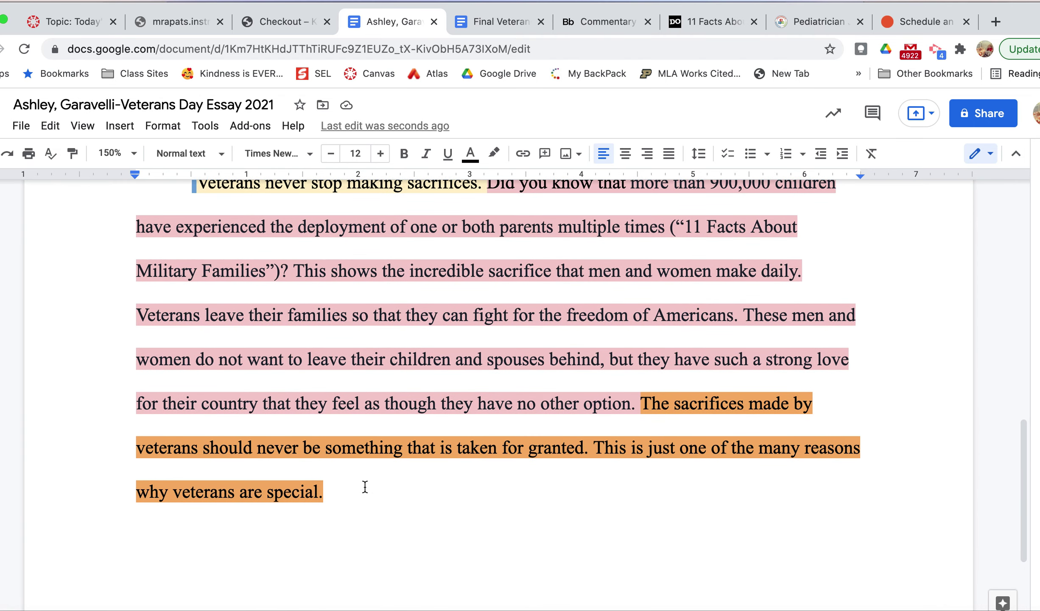
pyautogui.click(334, 491)
# - Switch to the outline and review the thesis statement and Paragraph 2, ending at the empty topic sentence entry of Paragraph 3
pyautogui.click(482, 18)
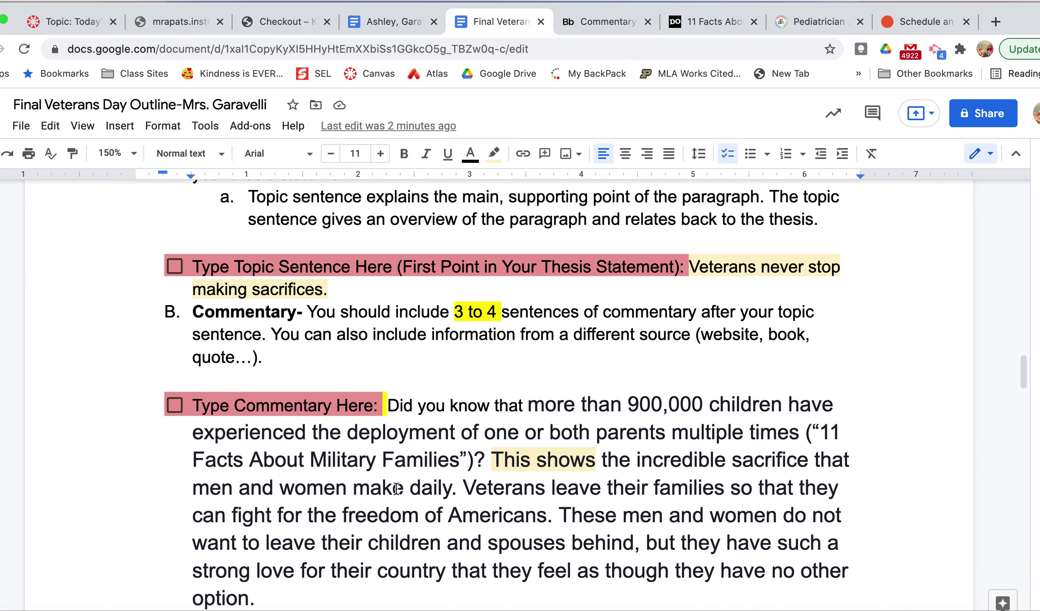
pyautogui.scroll(10, 396, 489)
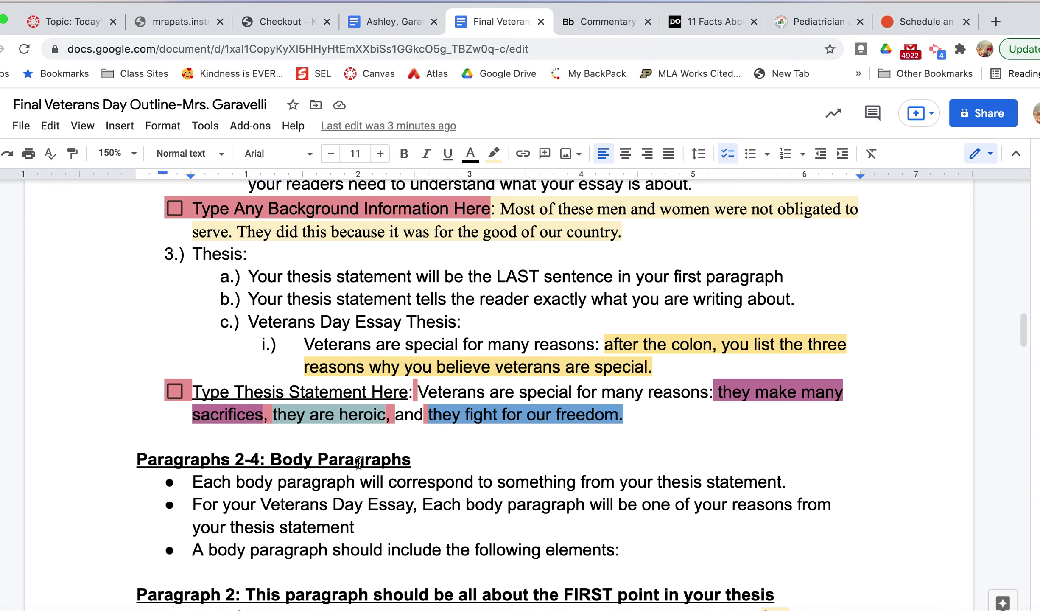
pyautogui.click(319, 413)
pyautogui.scroll(-15, 397, 455)
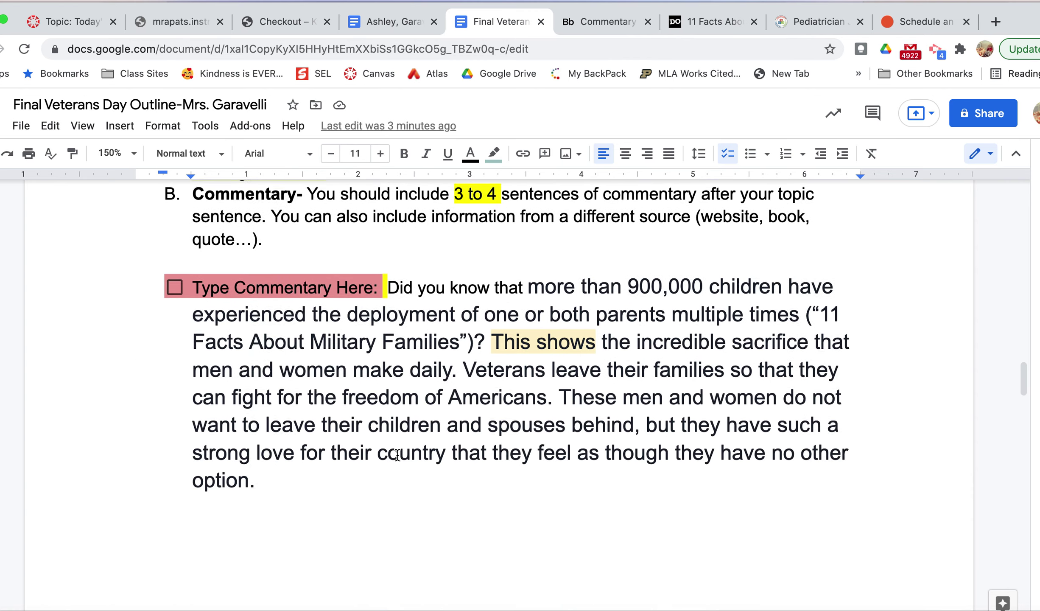
pyautogui.scroll(-15, 397, 454)
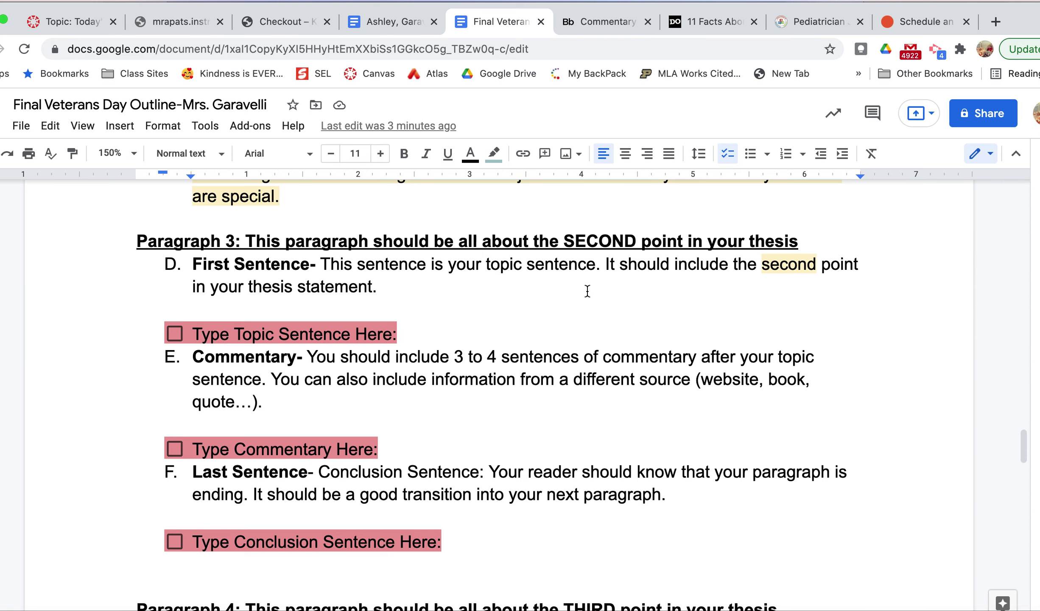
pyautogui.click(431, 322)
# - Search the web for "transition words for paragraphs pdf" in place of the appointment page
pyautogui.click(918, 23)
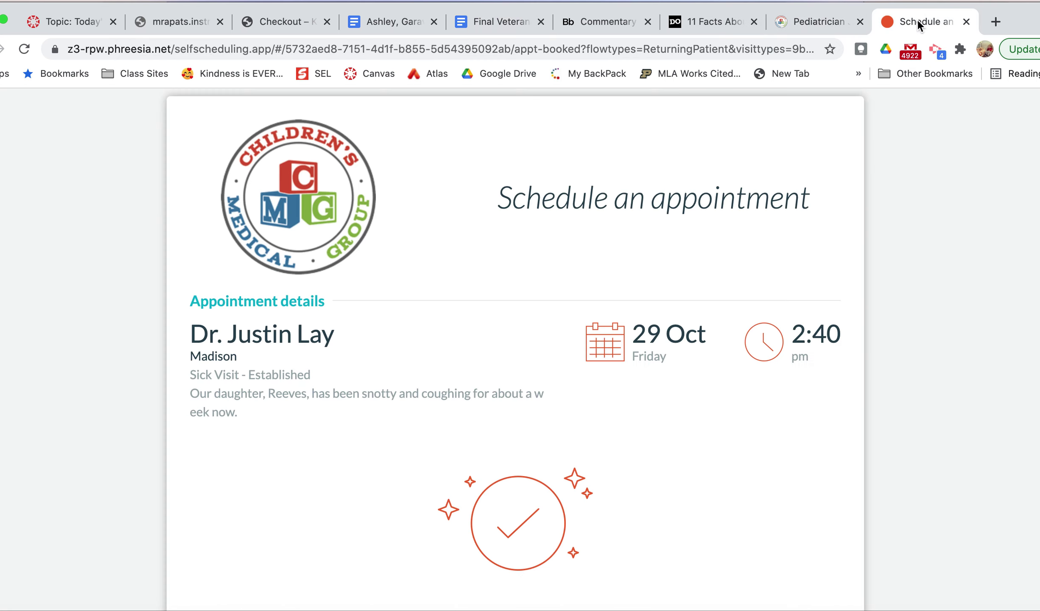
pyautogui.click(336, 47)
pyautogui.write('tran')
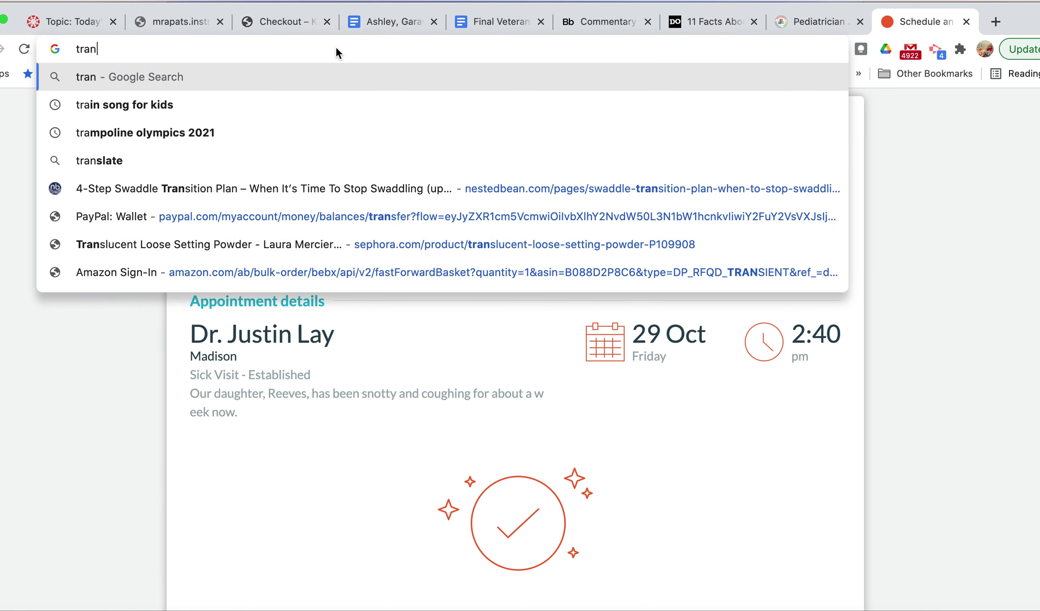
pyautogui.write('sition words for prag')
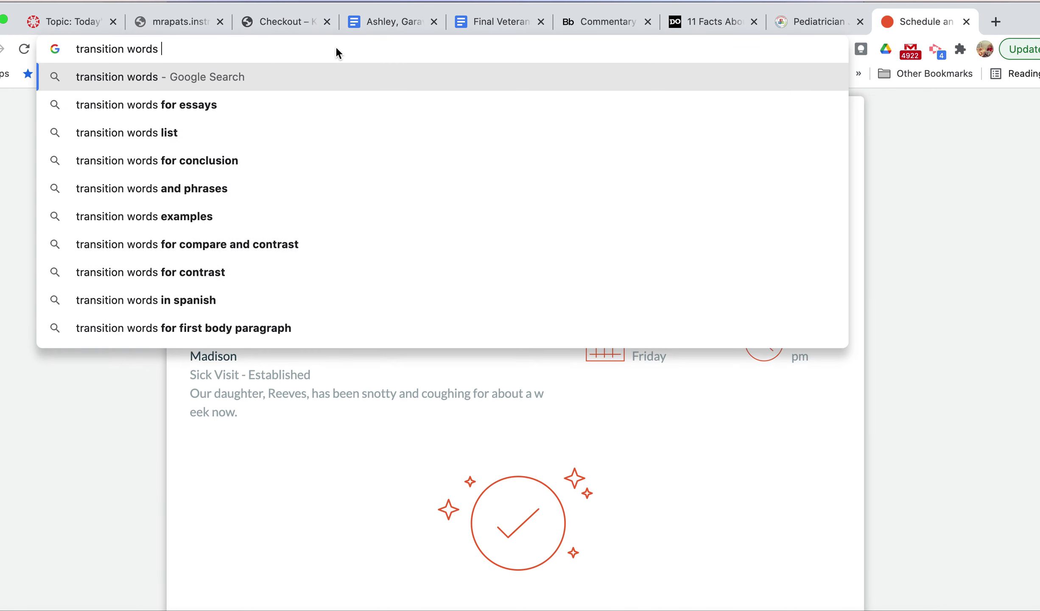
pyautogui.press('BackSpace')
pyautogui.press('BackSpace')
pyautogui.press('BackSpace')
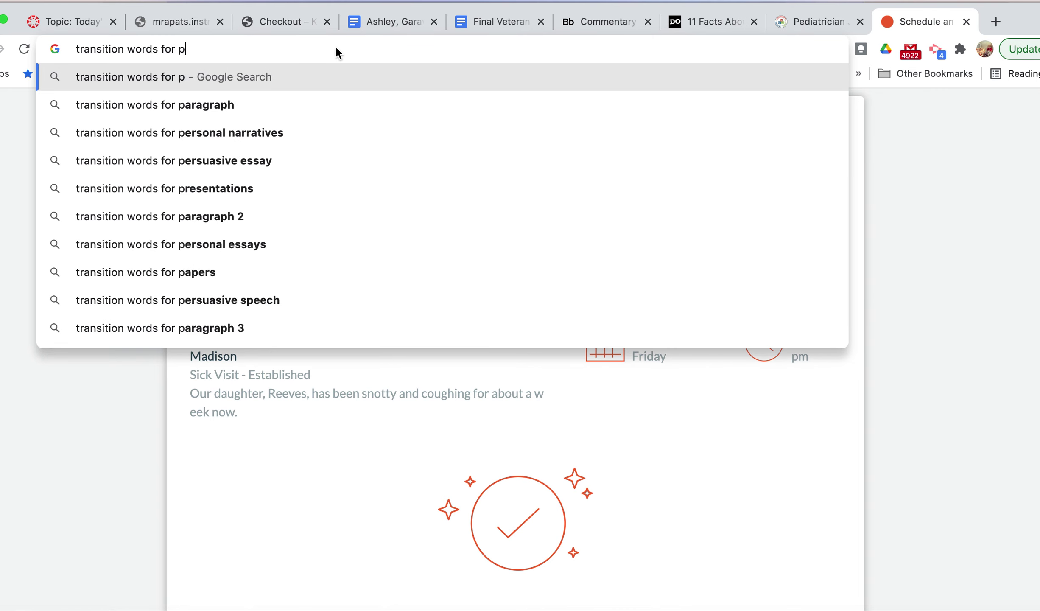
pyautogui.write('aragraphs pdf')
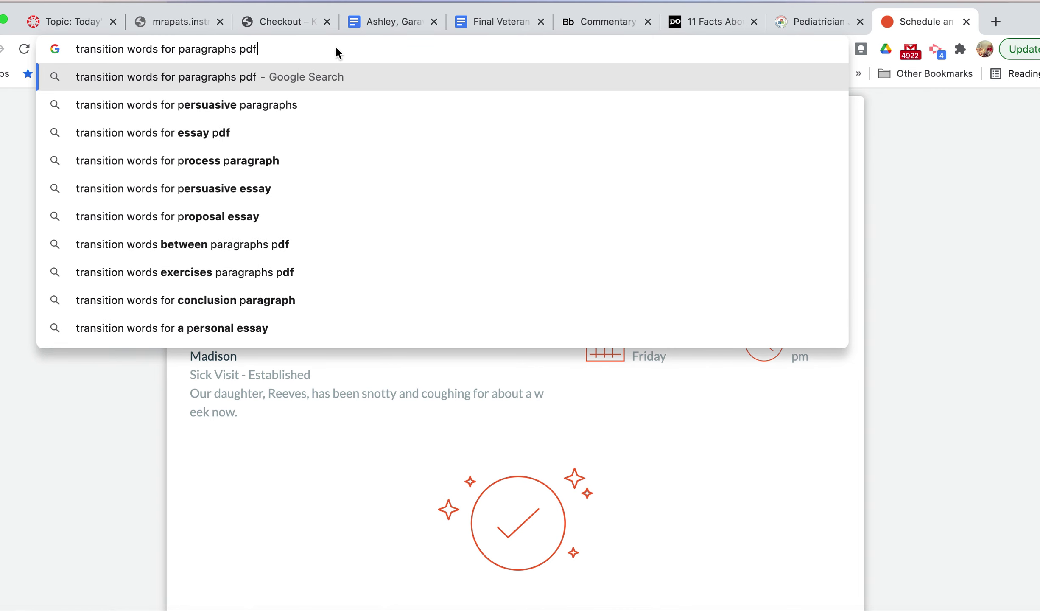
pyautogui.press('Return')
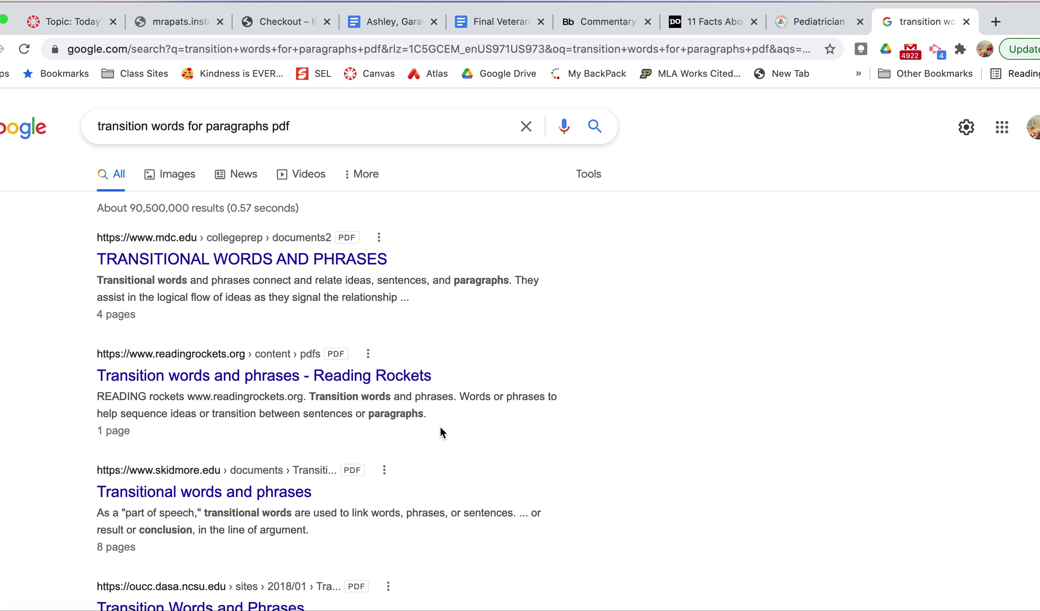
# - Open the mdc.edu "TRANSITIONAL WORDS AND PHRASES" PDF and examine its table of connectives grouped by purpose
pyautogui.scroll(-1, 441, 430)
pyautogui.click(258, 230)
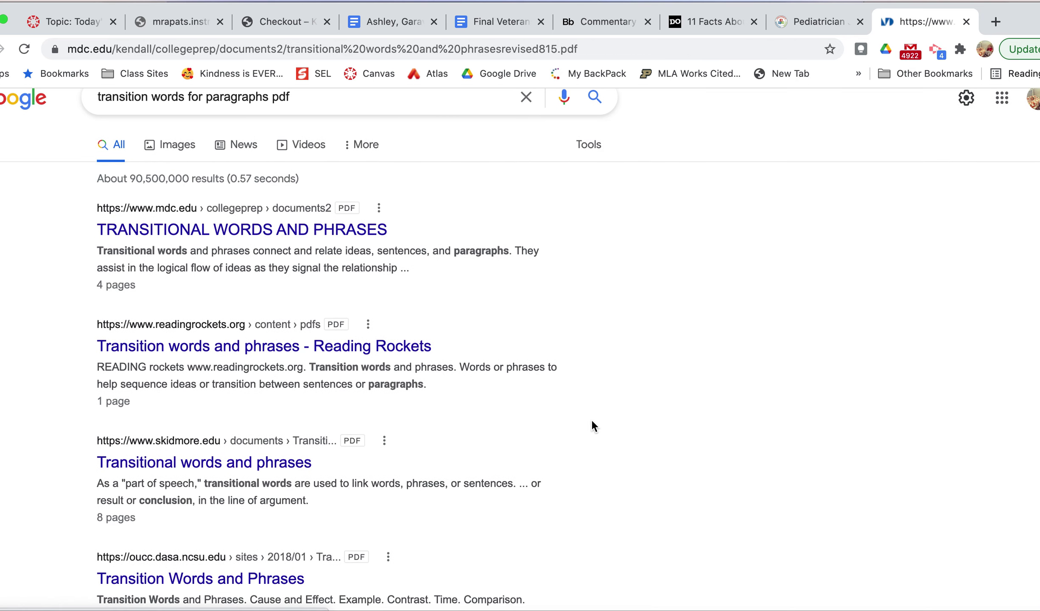
pyautogui.scroll(-5, 534, 437)
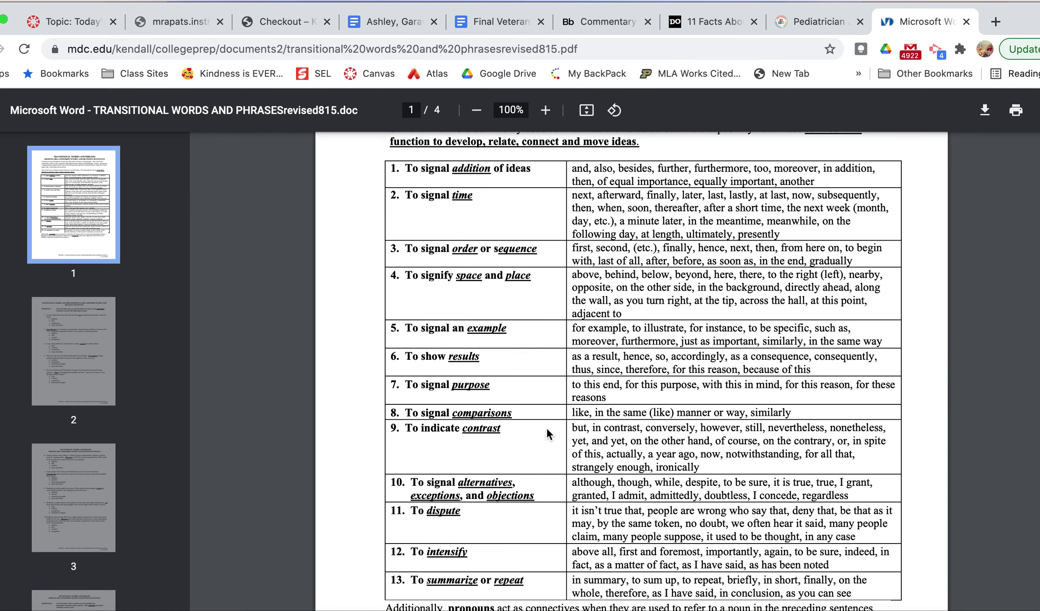
pyautogui.scroll(-3, 662, 480)
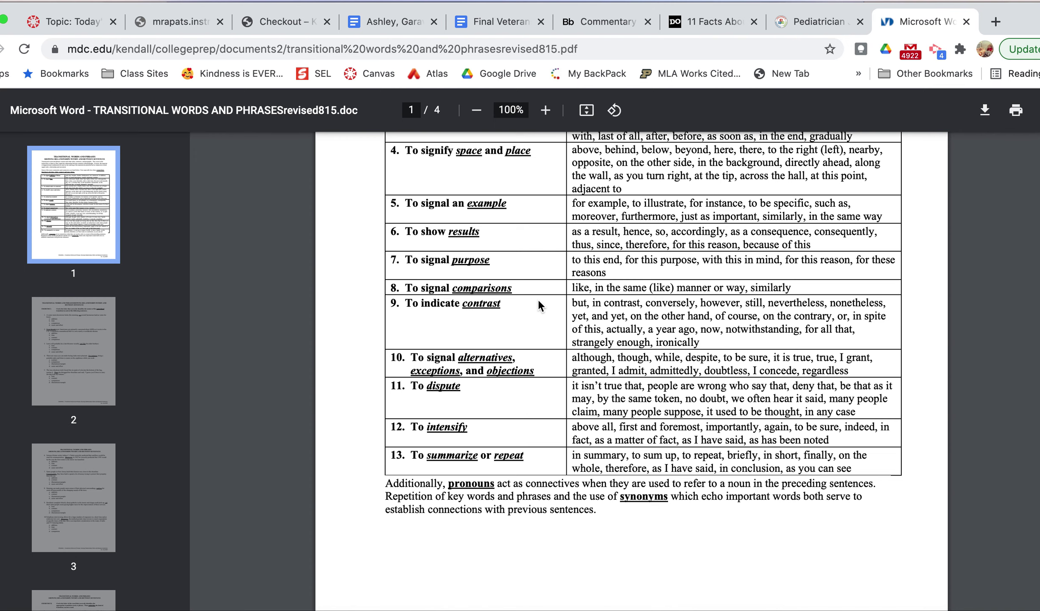
pyautogui.scroll(3, 521, 331)
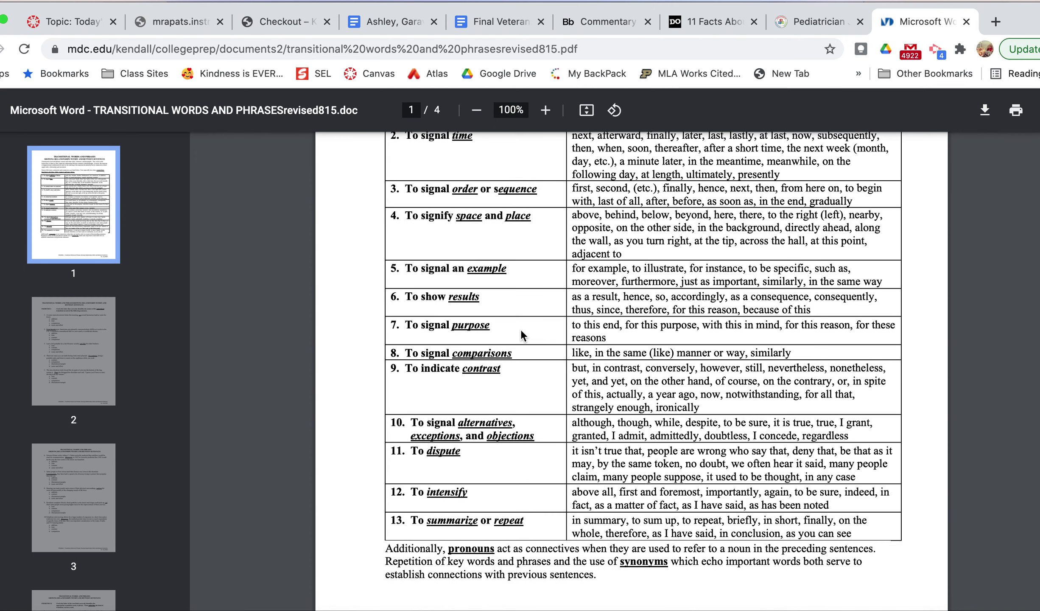
pyautogui.scroll(1, 520, 328)
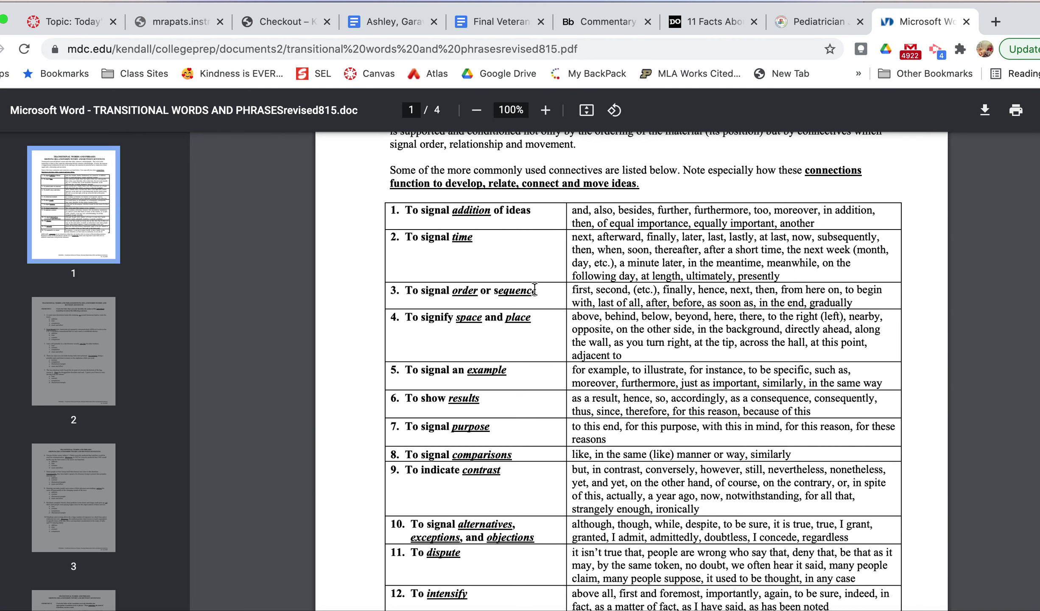
# - Start the outline's Paragraph 3 topic sentence with "Furthermore," and remove the red highlight from that word
pyautogui.click(491, 23)
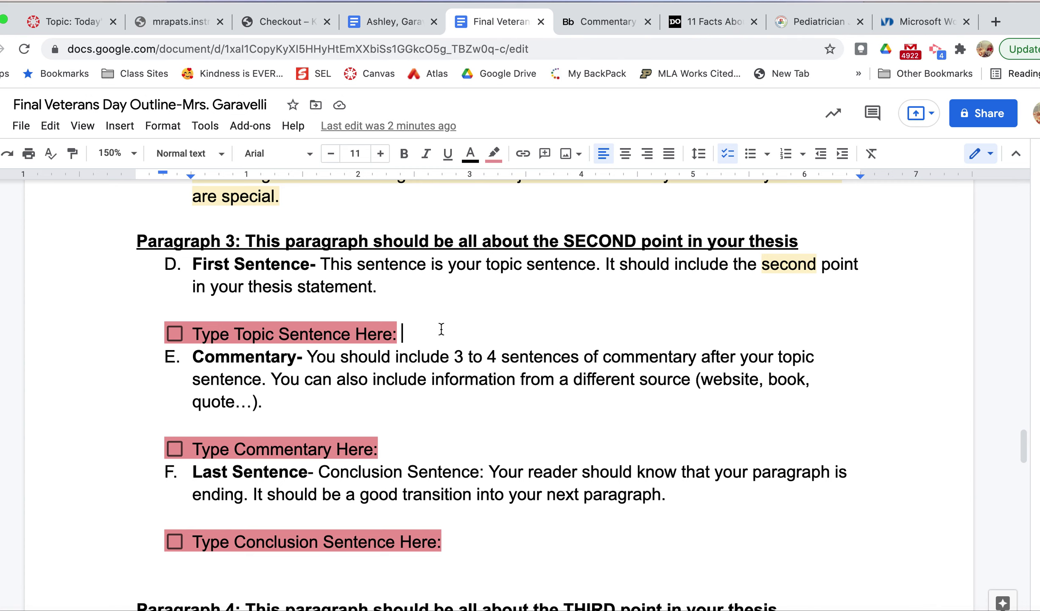
pyautogui.write('Furthermore,')
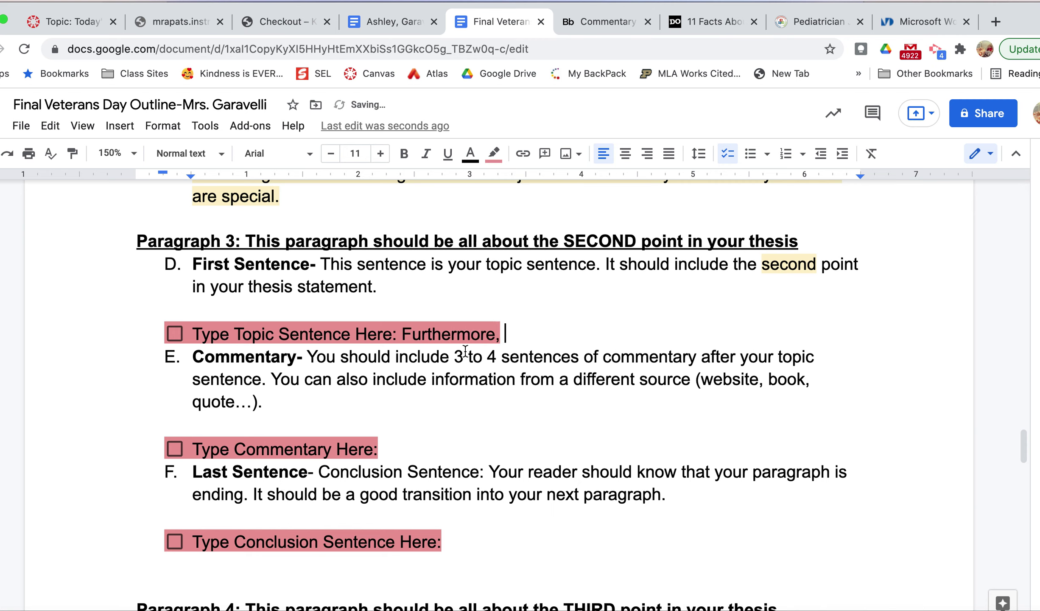
pyautogui.doubleClick(445, 335)
pyautogui.click(494, 152)
pyautogui.click(518, 182)
pyautogui.click(536, 354)
pyautogui.moveTo(503, 331); pyautogui.dragTo(497, 333)
pyautogui.click(494, 154)
pyautogui.click(528, 182)
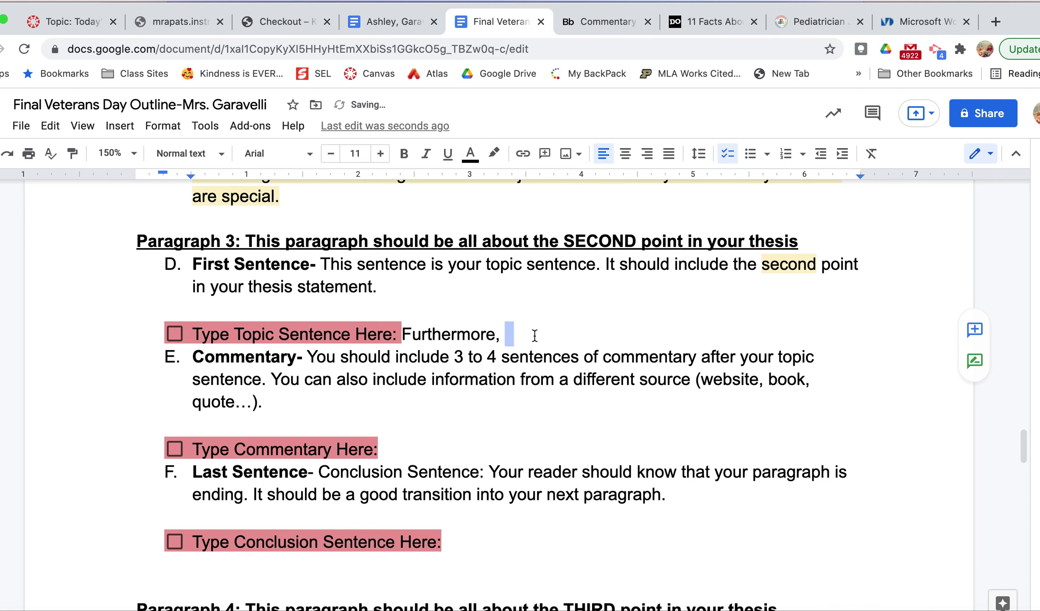
# - Continue the topic sentence with "not only do veterans make sacrifices, but they are also ______ heroic."
pyautogui.write('not only ')
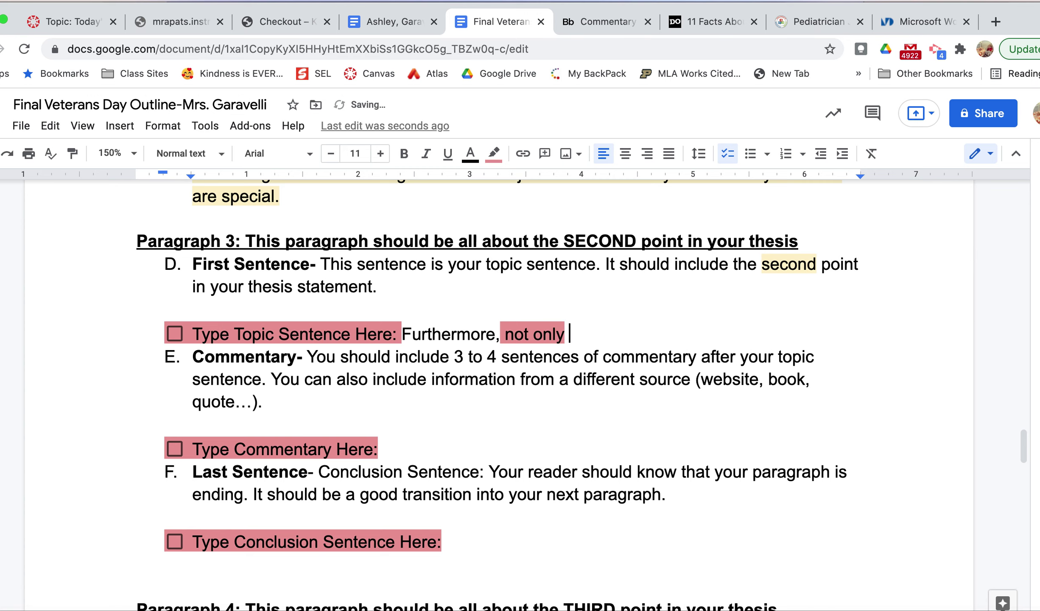
pyautogui.write('do veterans make sa')
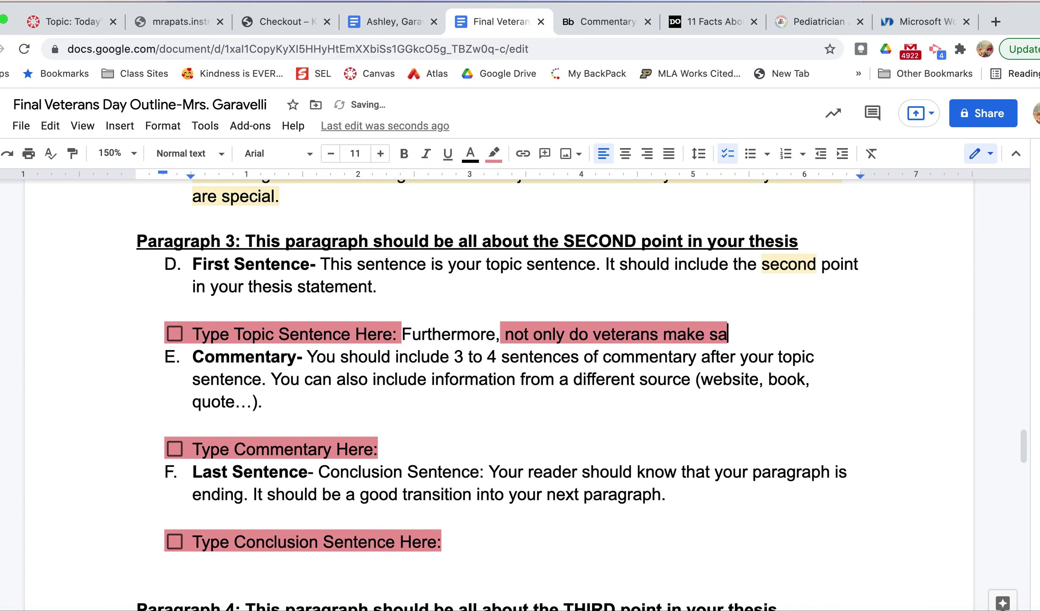
pyautogui.write('crifices, but they are also')
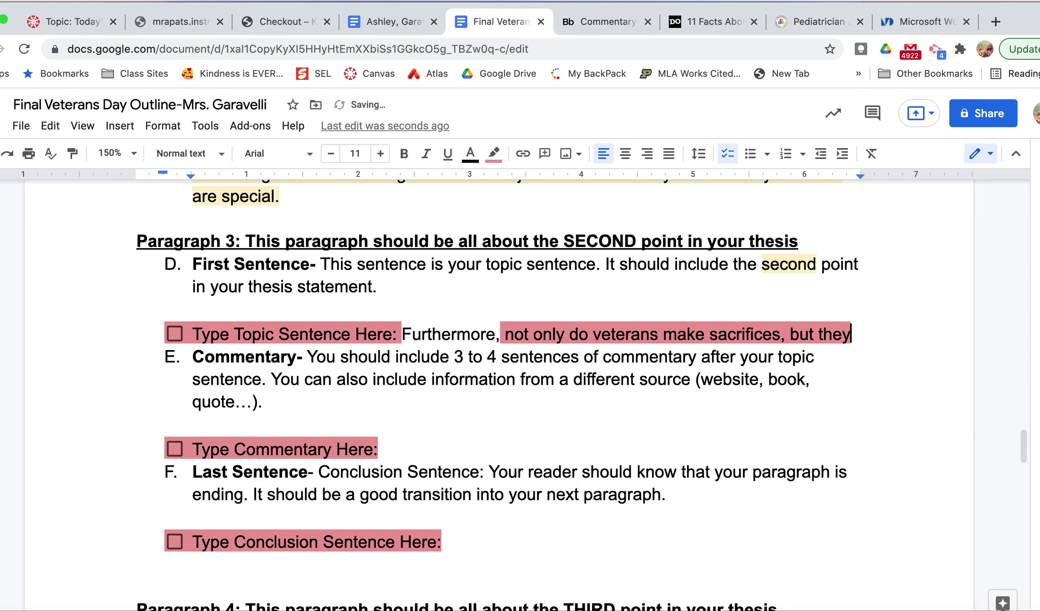
pyautogui.write('______ heroic.')
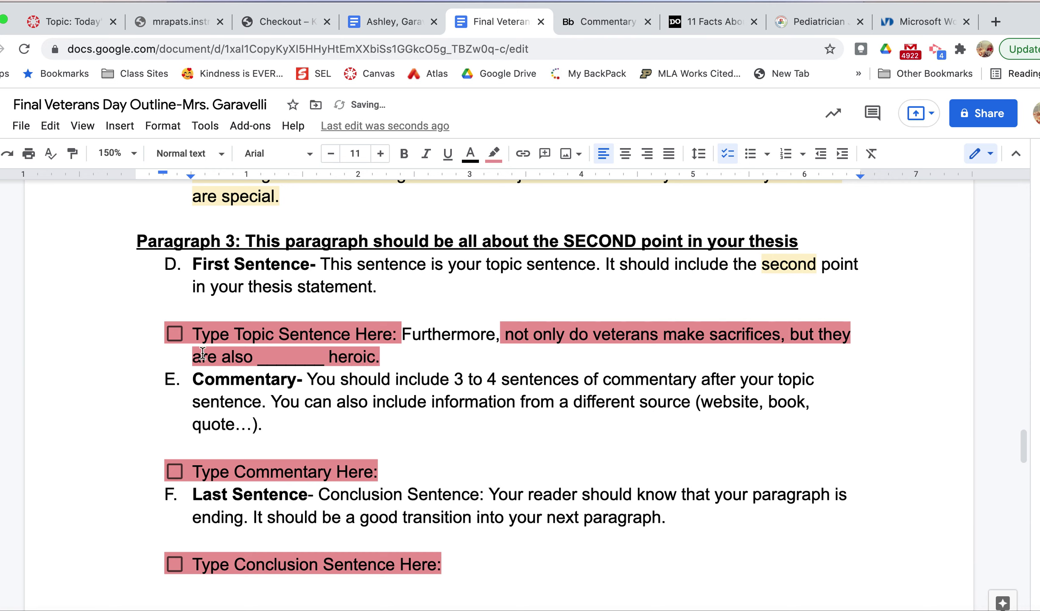
# - Search the web for "synonym for very" in place of the transition words PDF
pyautogui.click(898, 19)
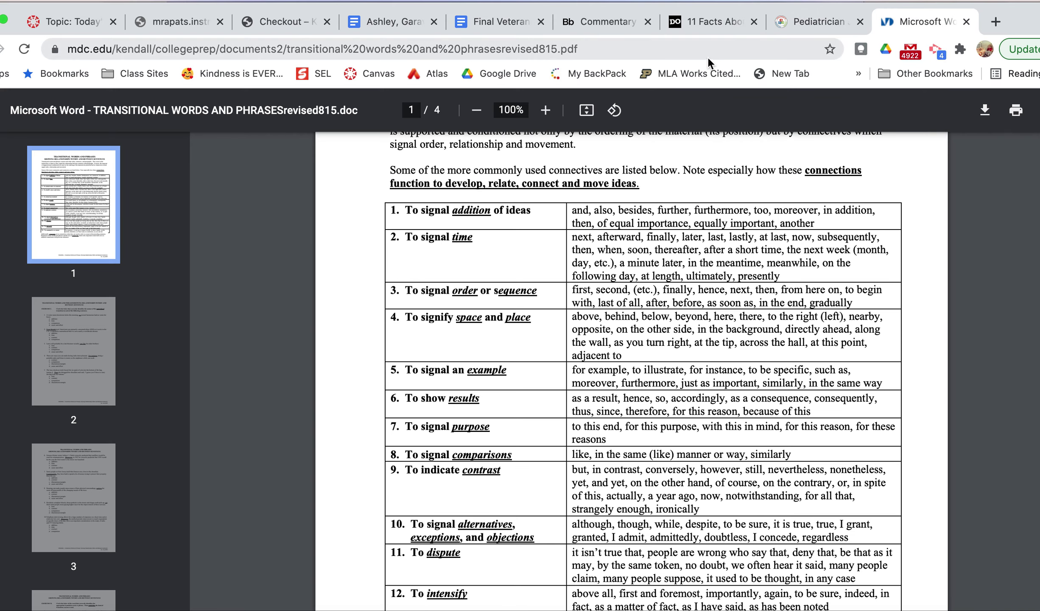
pyautogui.click(708, 56)
pyautogui.write('synonym for very')
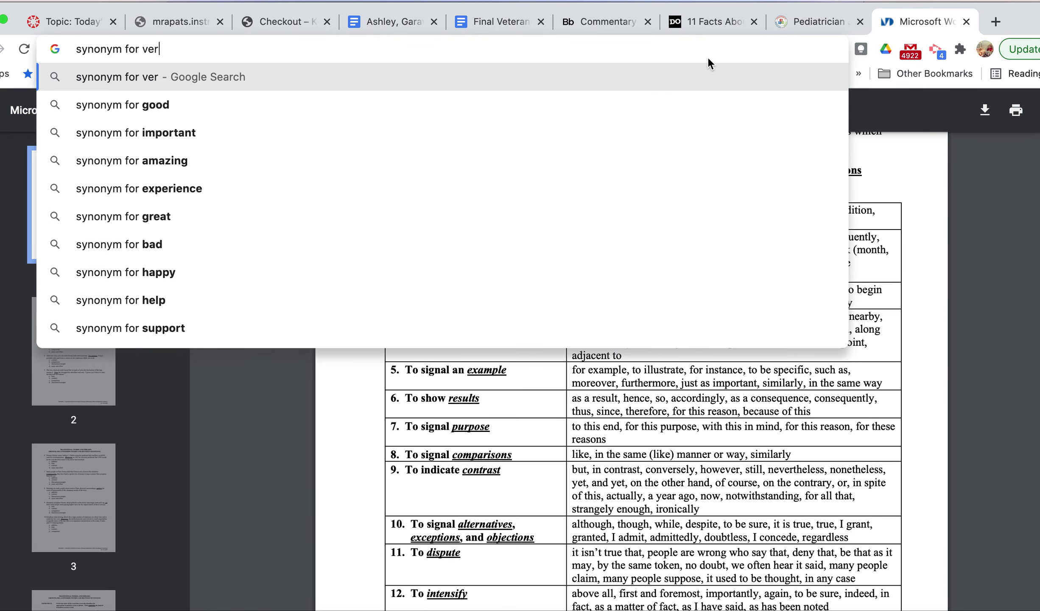
pyautogui.press('Return')
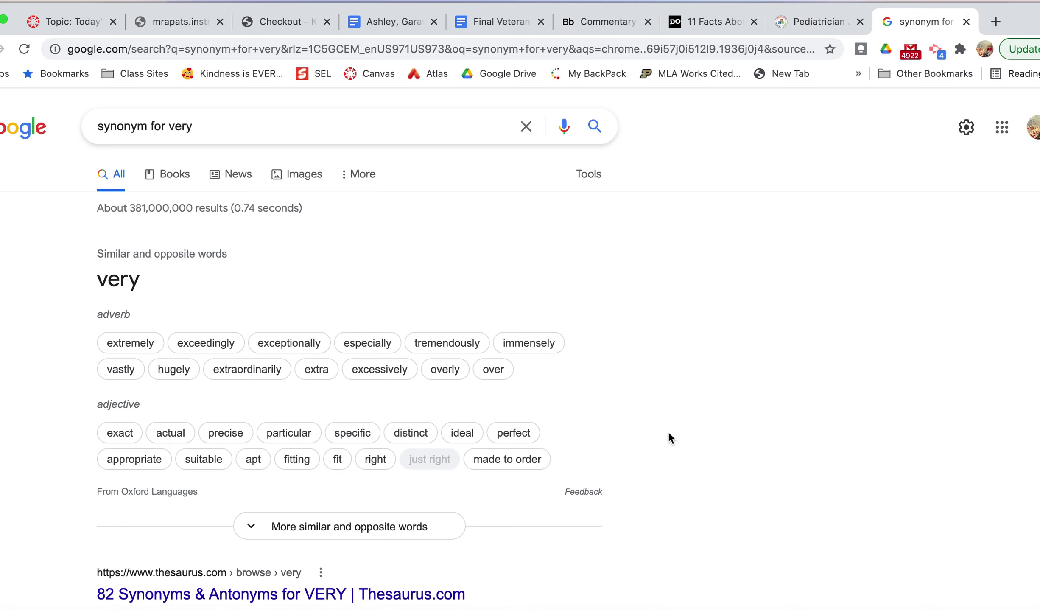
# - Return to the outline and fill the blank before "heroic" with the correctly spelled word "immensely"
pyautogui.click(473, 22)
pyautogui.doubleClick(274, 356)
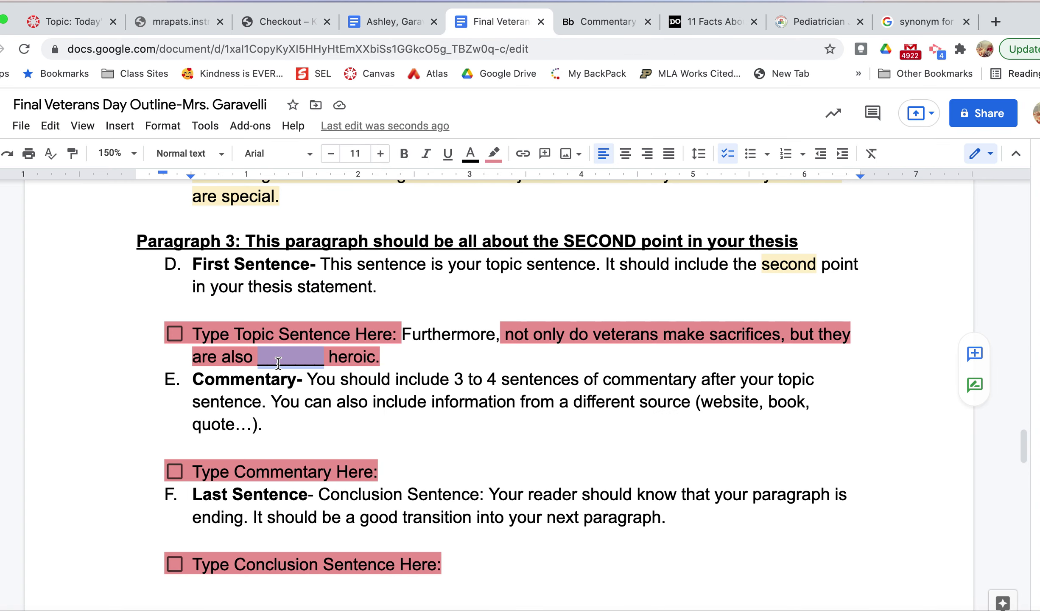
pyautogui.write('immensley')
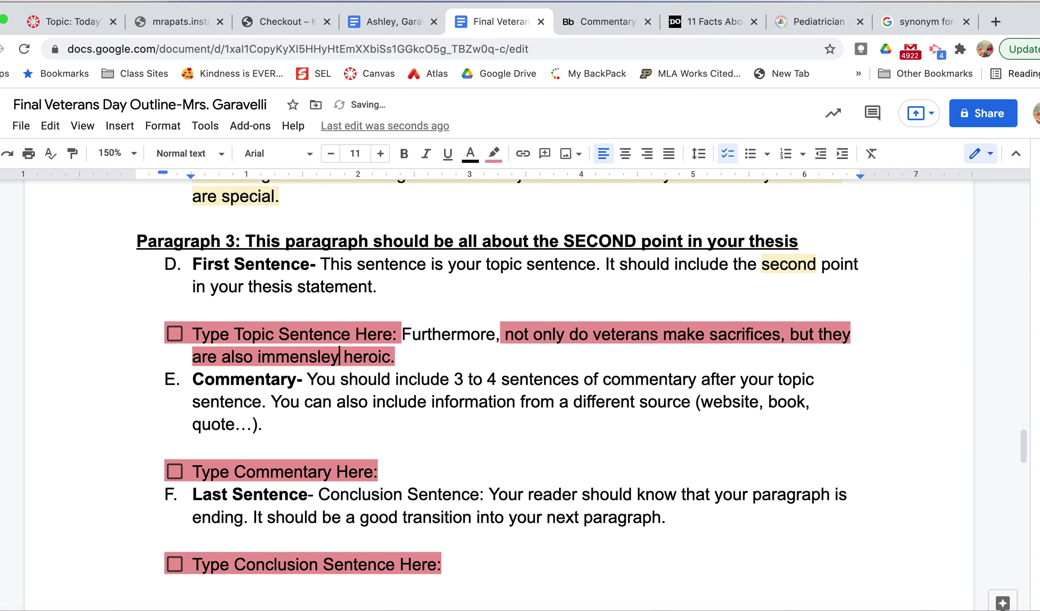
pyautogui.click(419, 347)
pyautogui.click(316, 355)
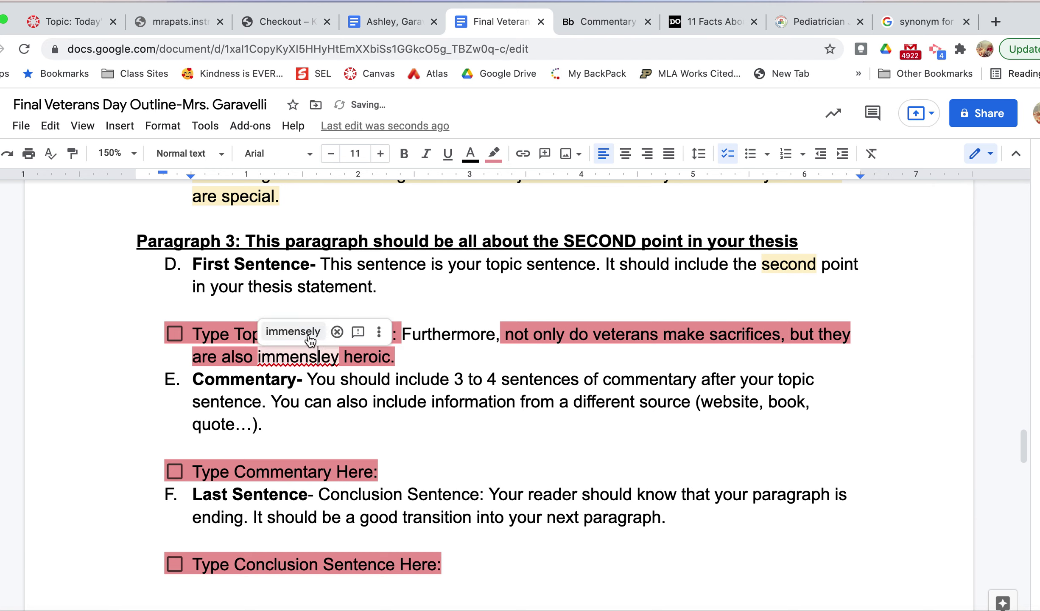
pyautogui.click(316, 335)
# - Remove the red highlight from the whole Paragraph 3 topic sentence, from "Furthermore," to "heroic.", and reread it
pyautogui.moveTo(413, 355); pyautogui.dragTo(410, 326)
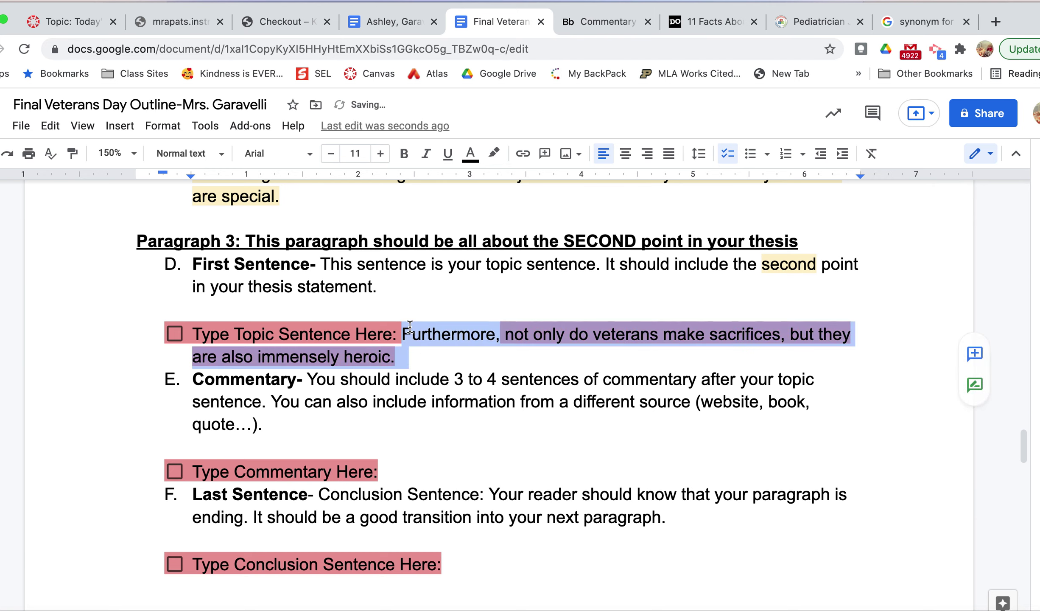
pyautogui.click(493, 153)
pyautogui.click(544, 186)
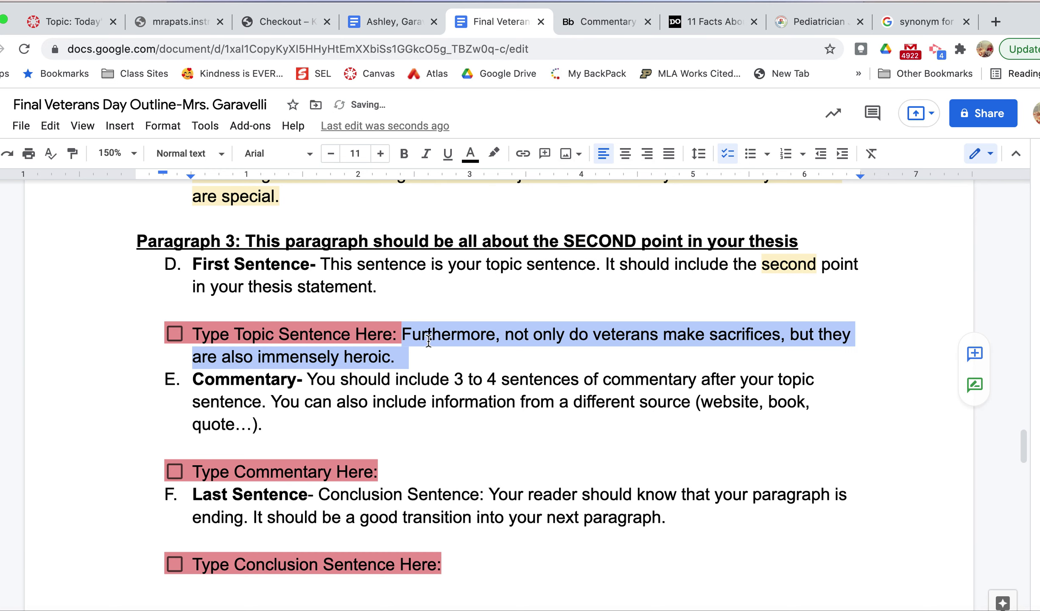
pyautogui.click(424, 355)
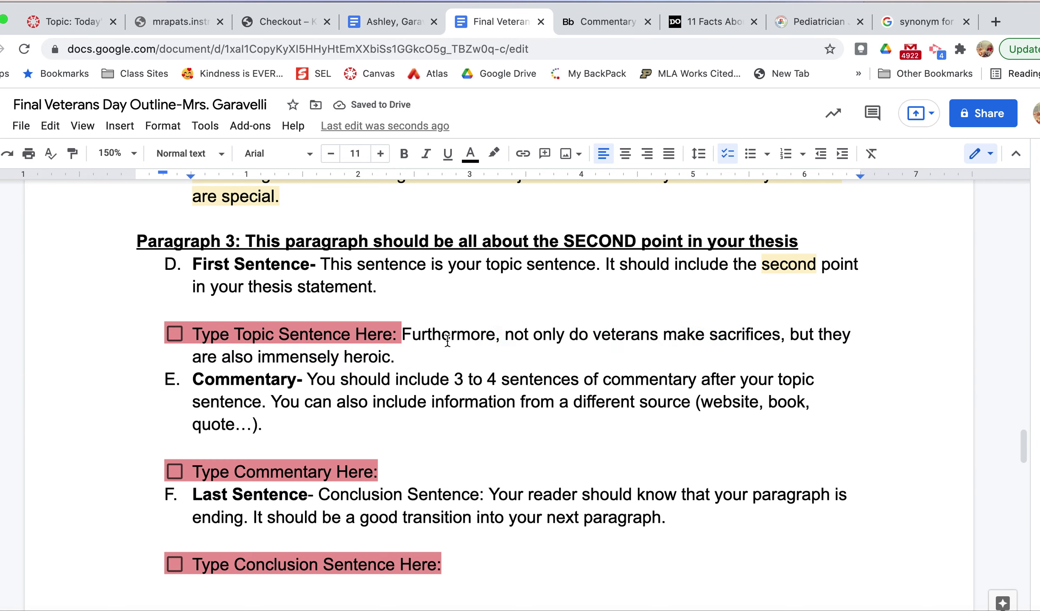
pyautogui.click(354, 359)
pyautogui.click(556, 334)
pyautogui.click(426, 347)
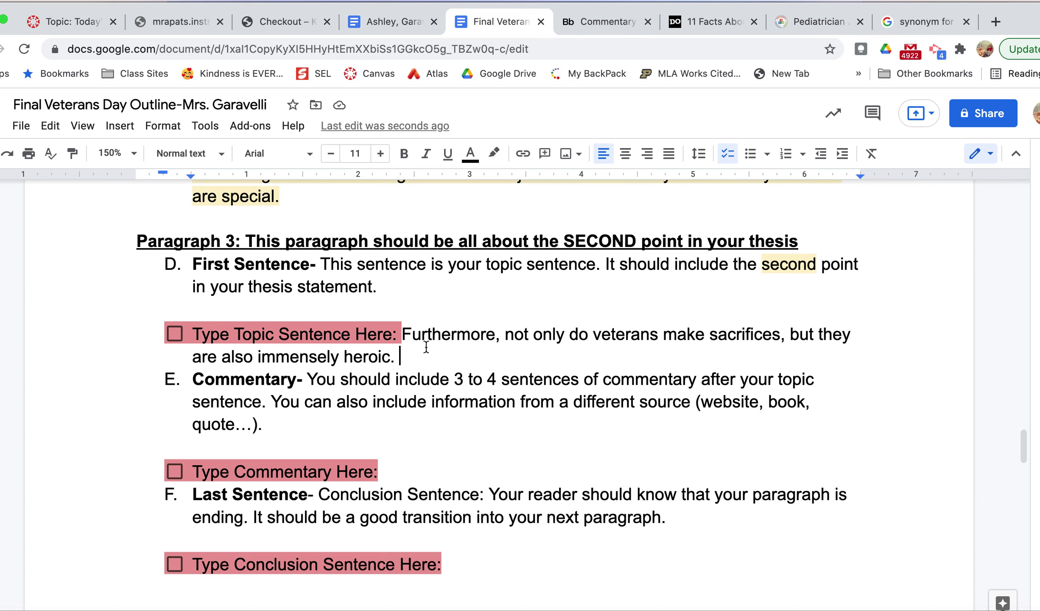